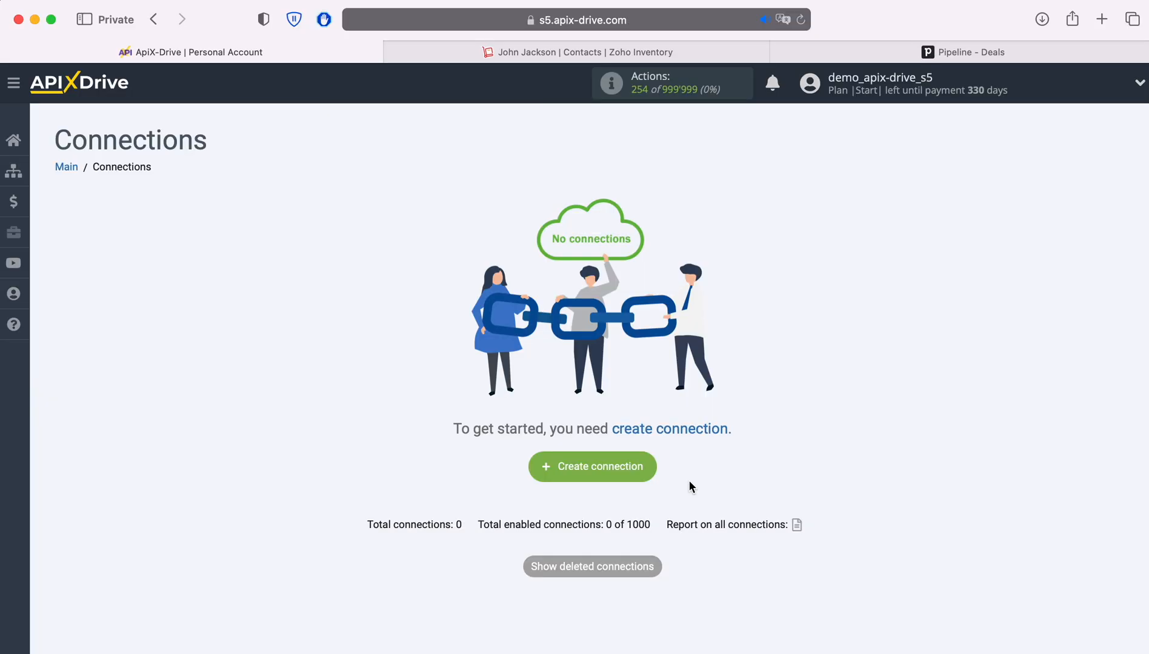
- Start a new connection with ZOHO Inventory as the data source system
click(652, 471)
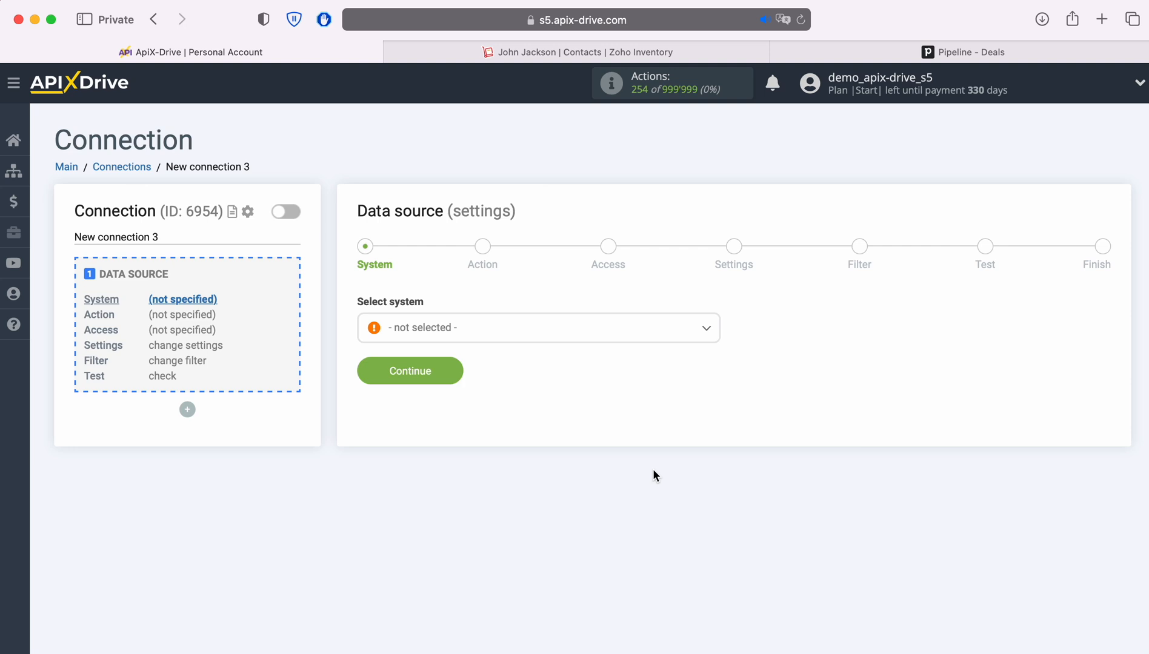
click(564, 342)
scroll(647, 489, down, 15)
scroll(648, 488, down, 20)
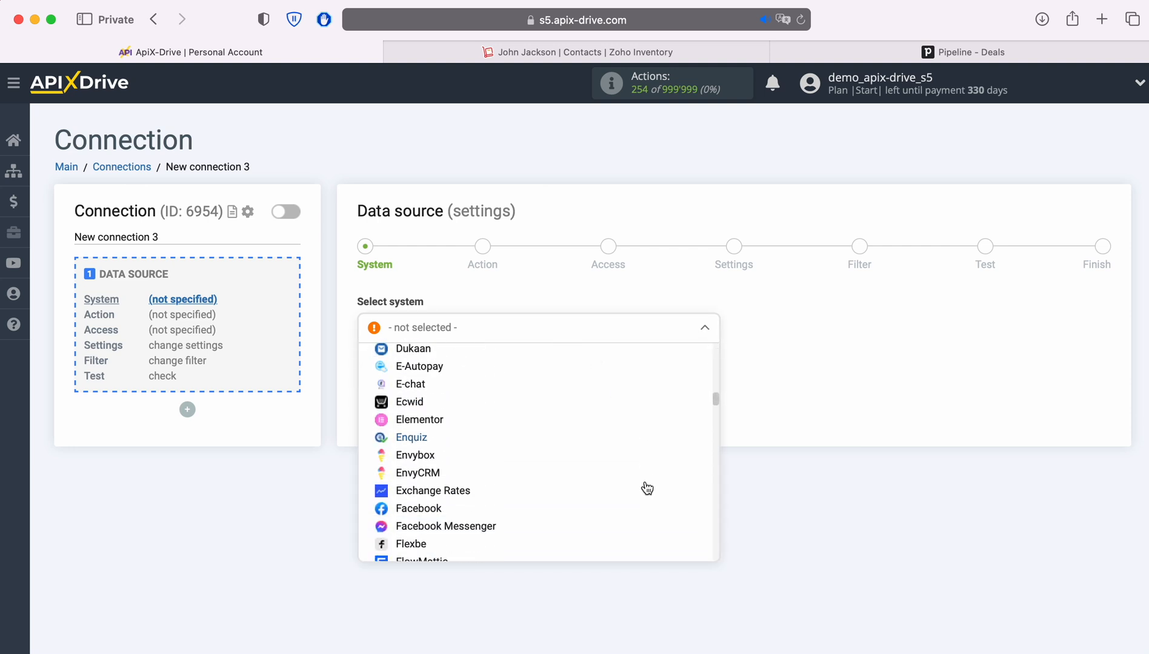
scroll(645, 488, down, 20)
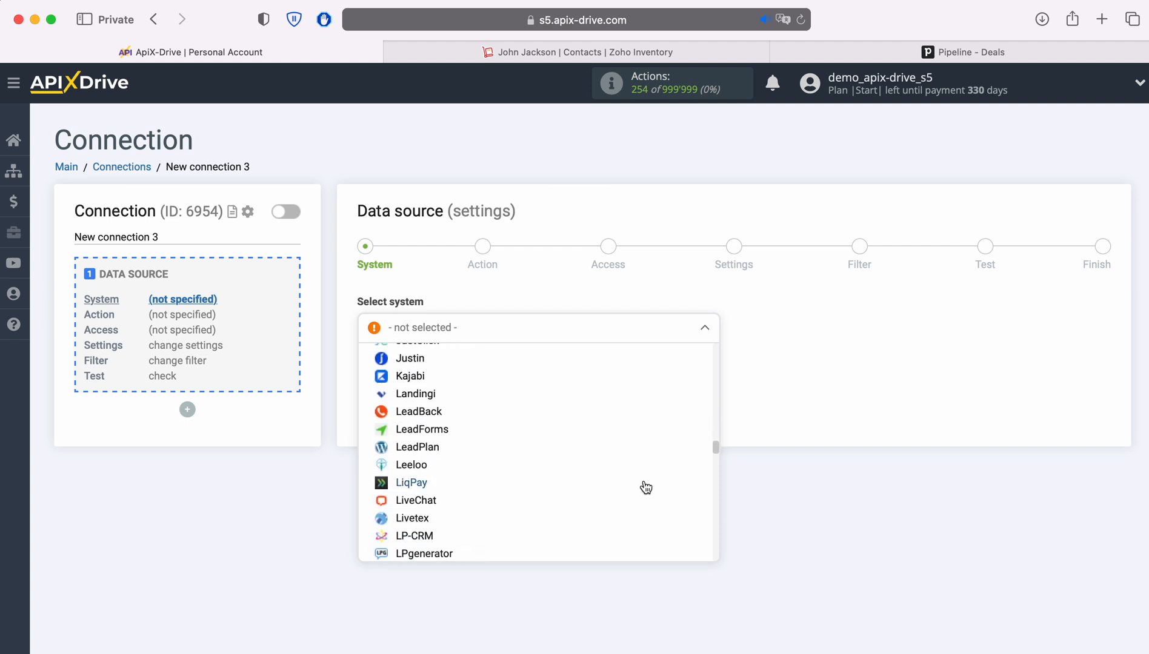
scroll(646, 488, down, 20)
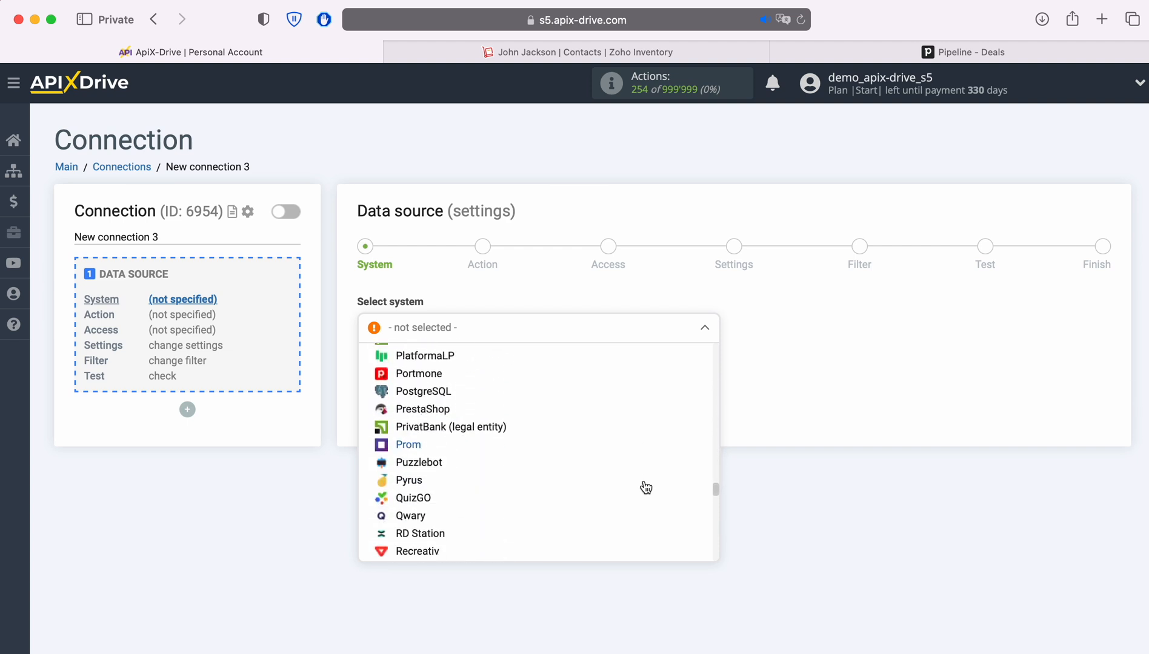
scroll(645, 488, down, 20)
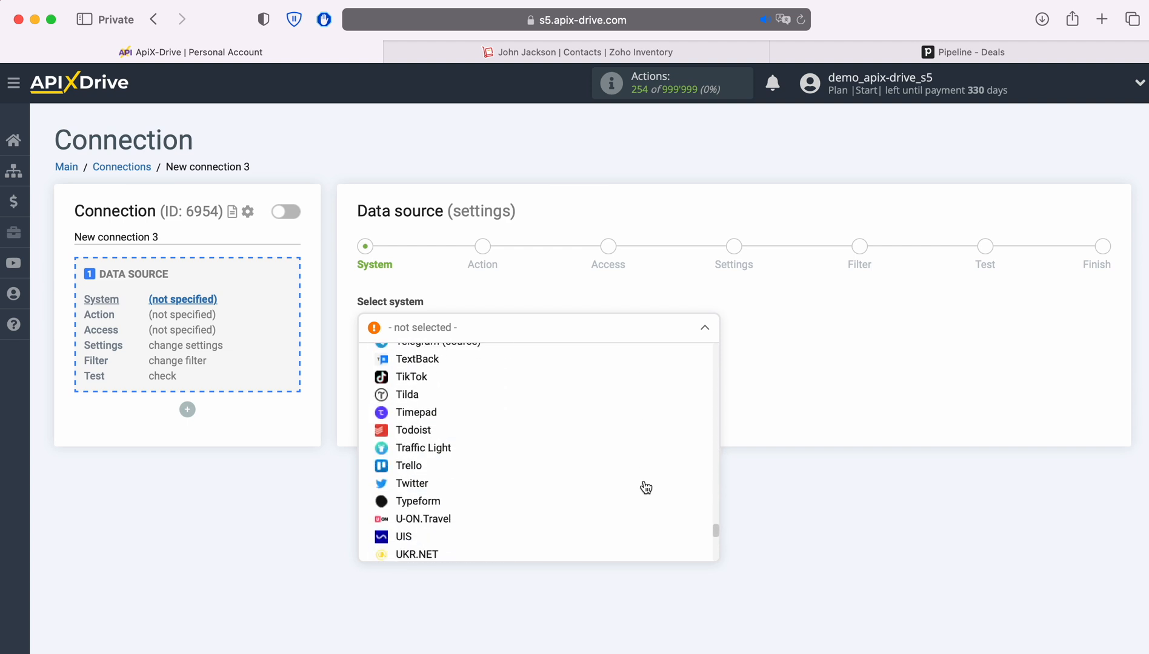
scroll(646, 488, down, 5)
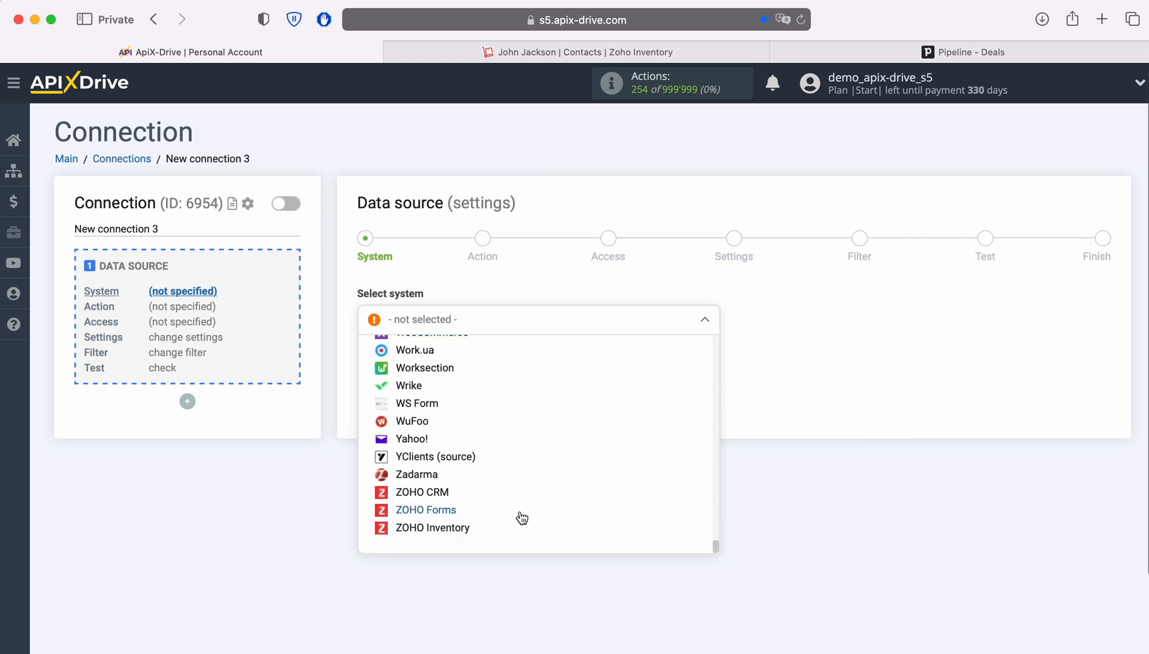
click(533, 526)
click(447, 370)
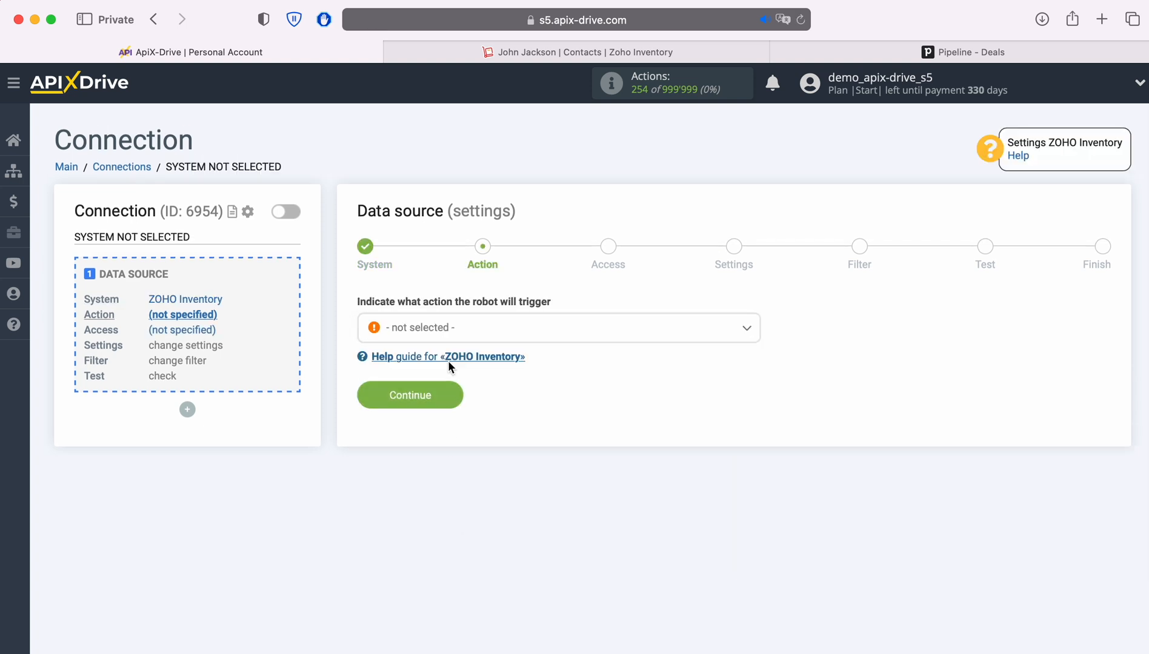
- Set the source action to Get CONTACTS (new)
click(525, 335)
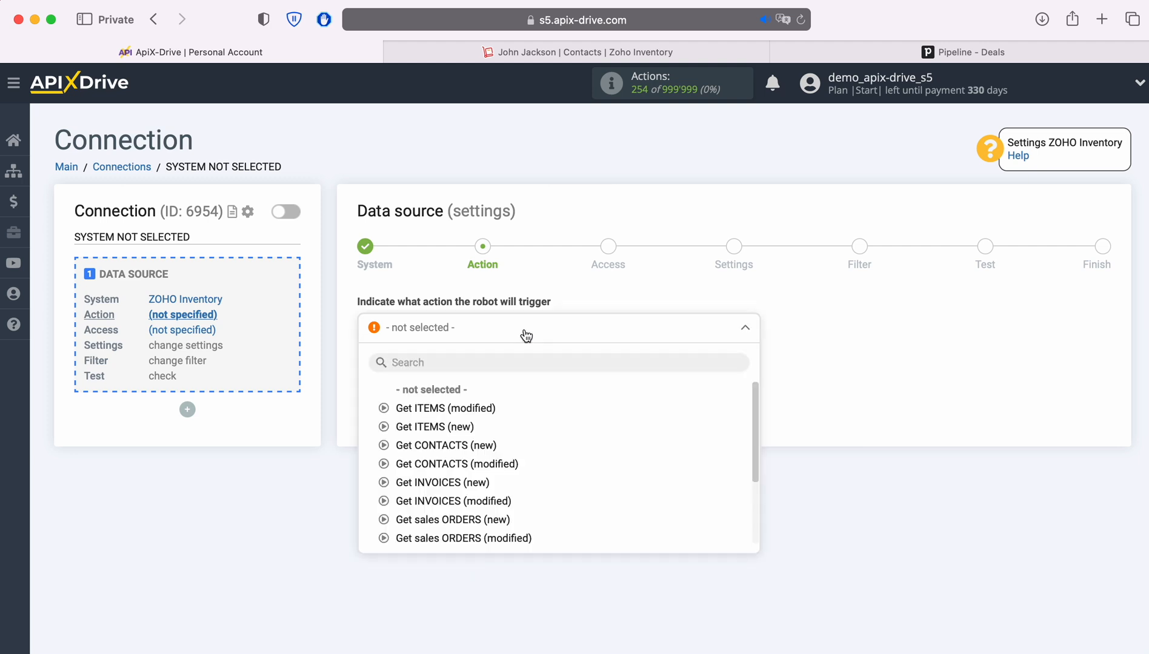
click(479, 446)
click(456, 401)
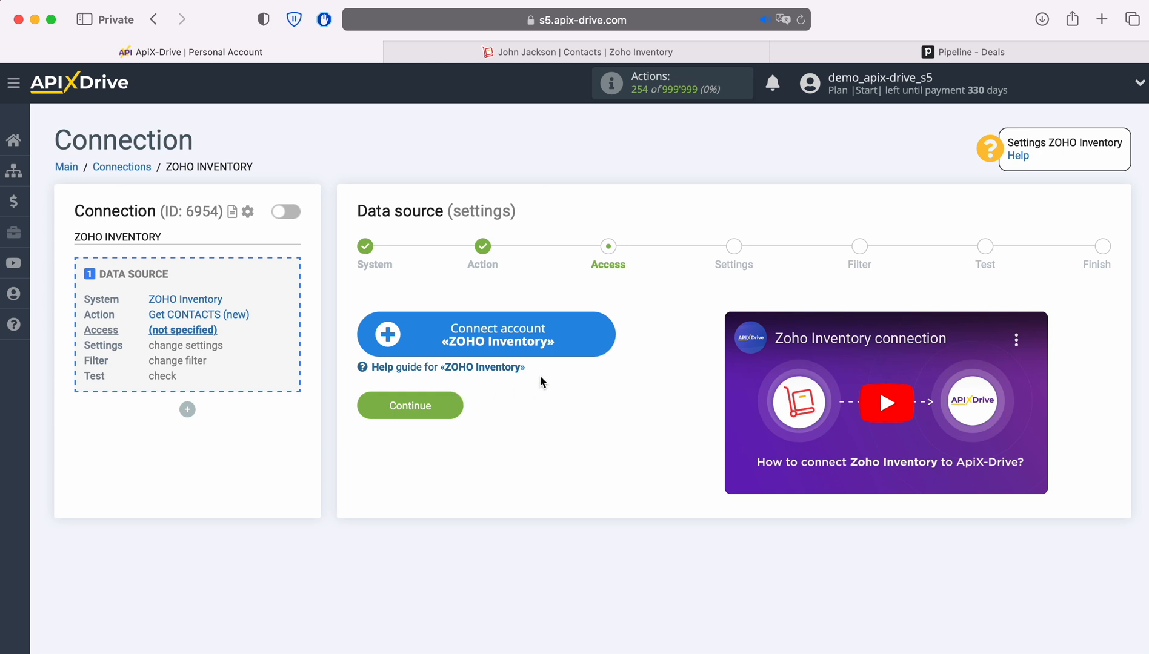
- Sign in to Zoho with the account e-mail and accept ApiX Drive's access to Zoho Inventory
click(603, 330)
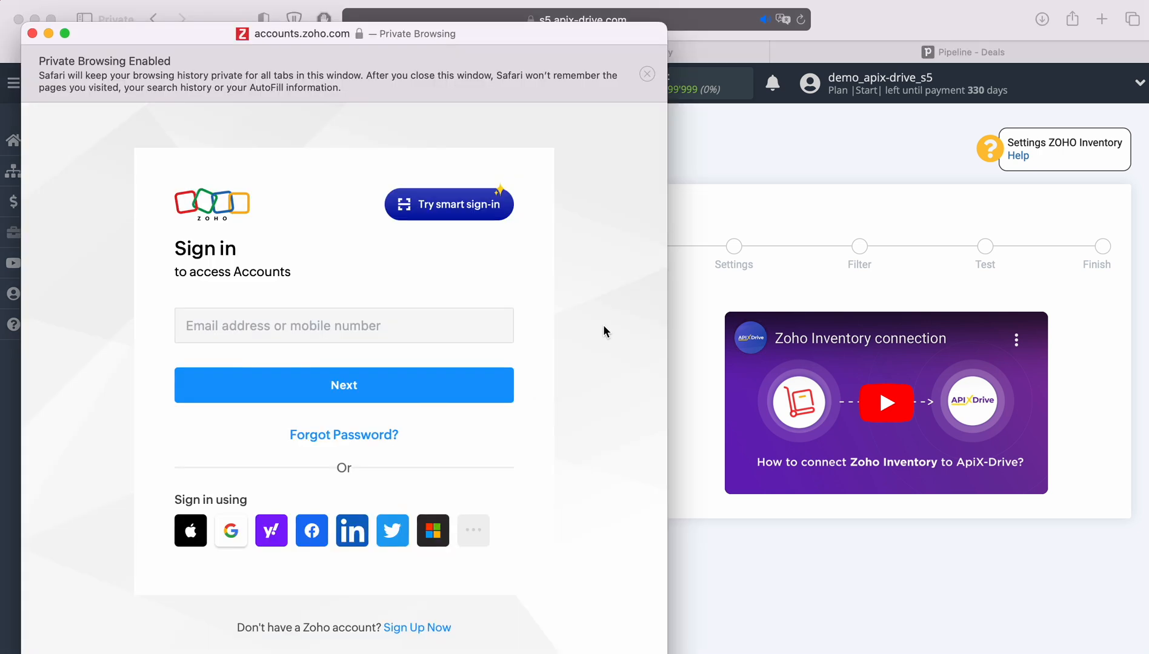
click(434, 324)
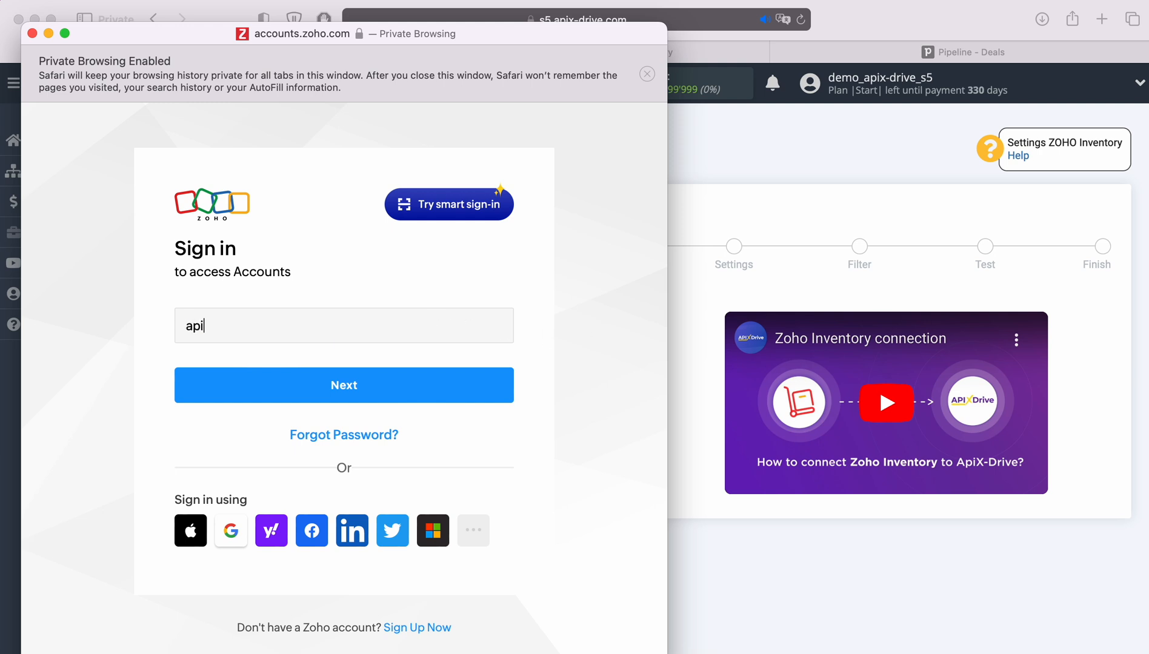
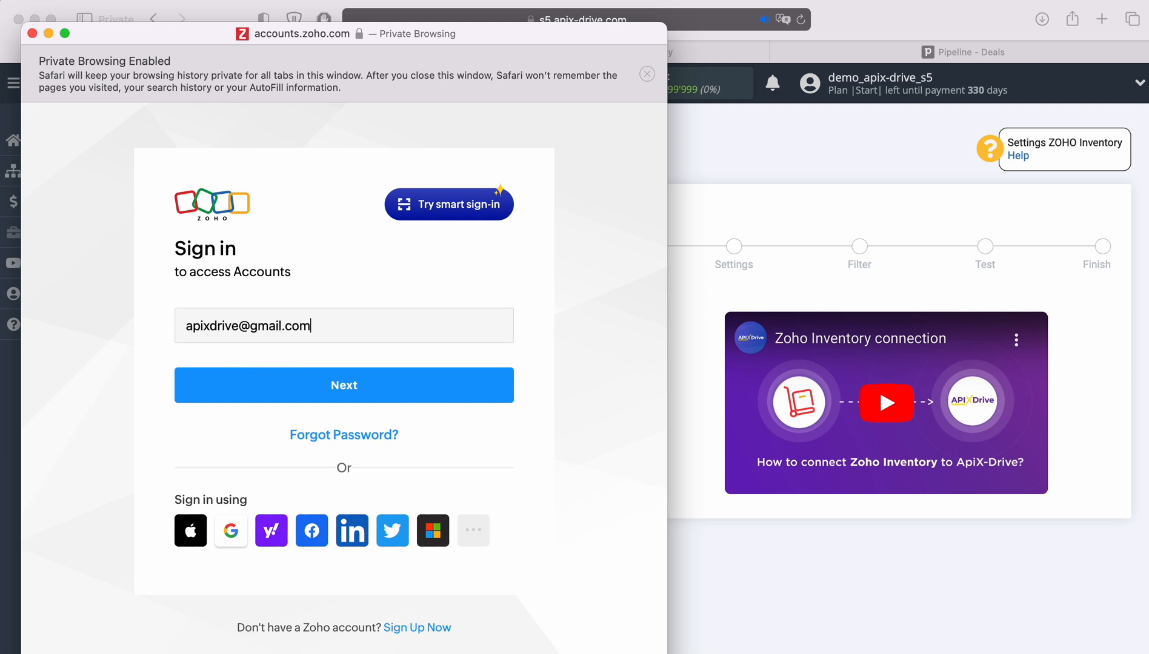
key(Return)
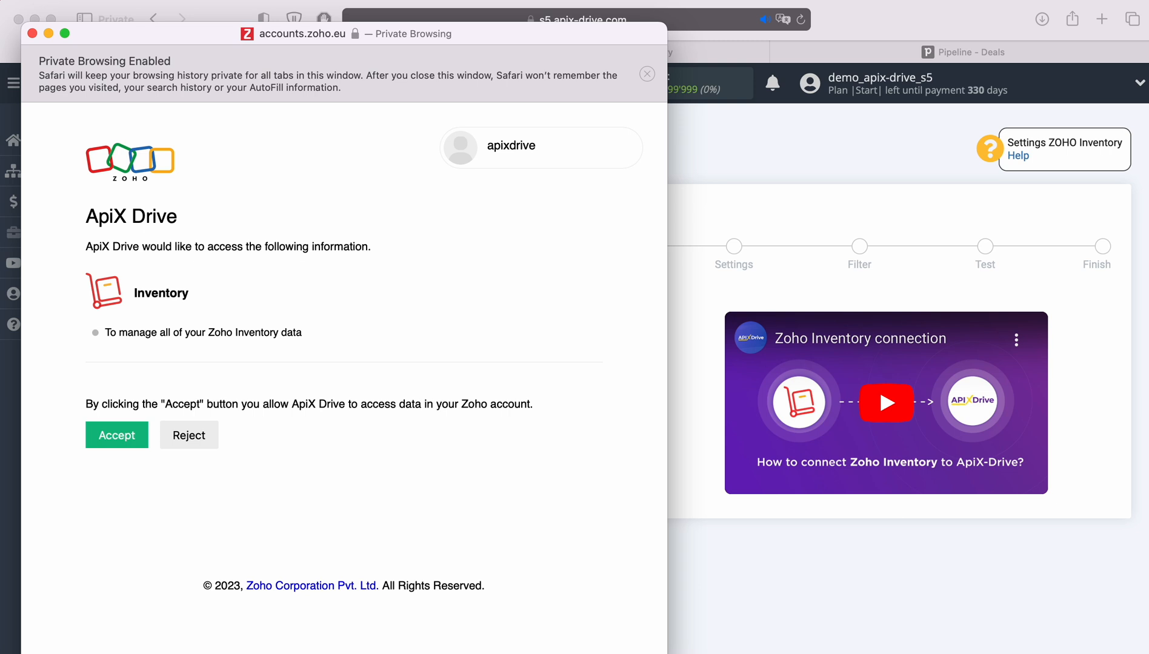
click(132, 435)
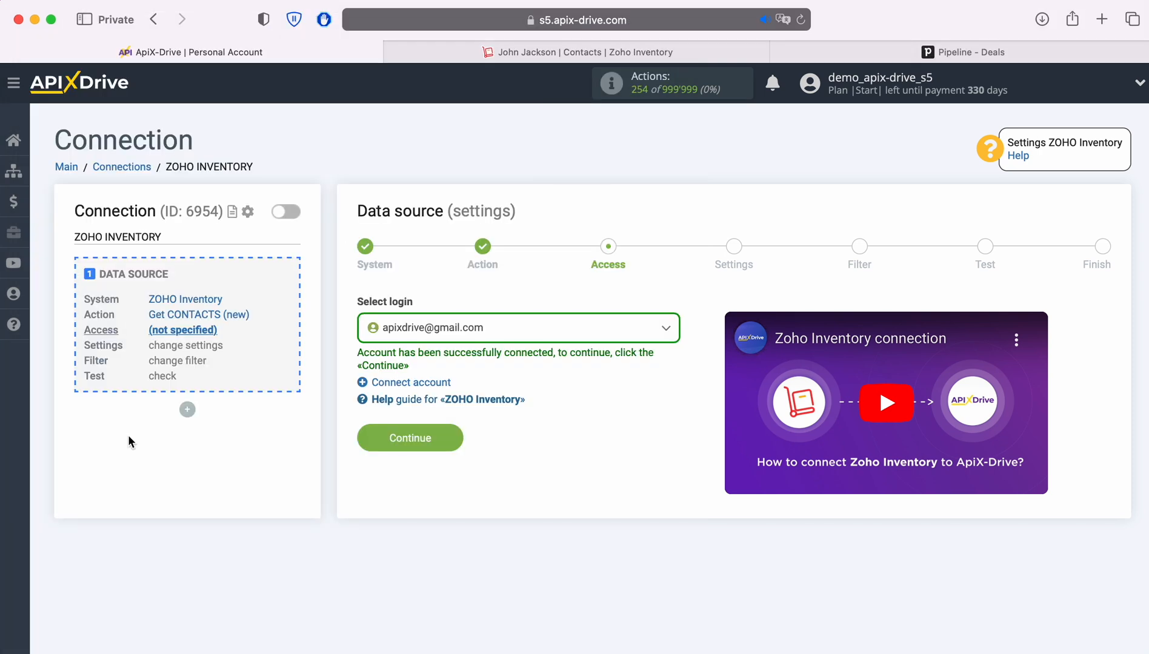
- Select the linked Zoho login, then pass Settings and Filter without changes
click(569, 331)
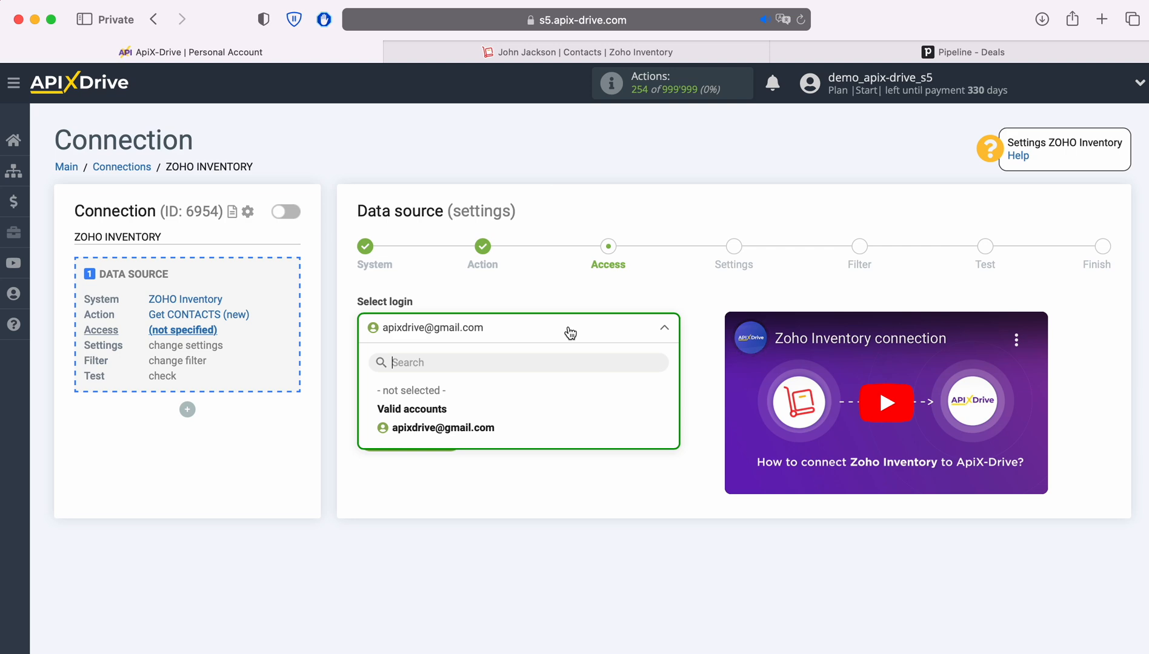
click(487, 429)
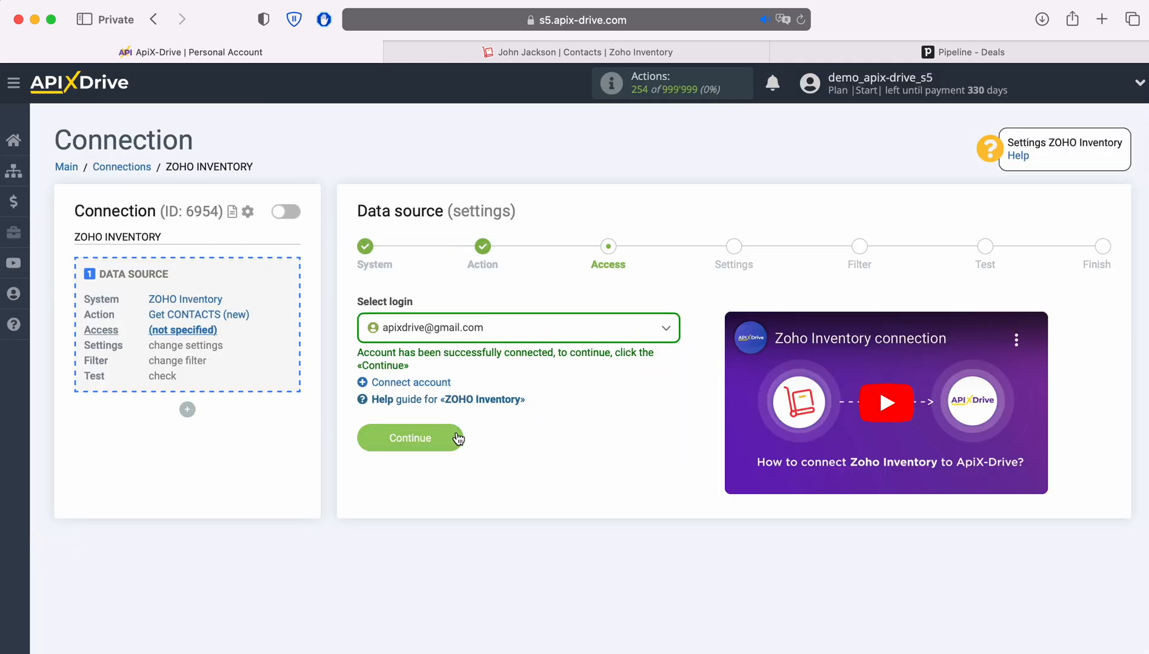
click(460, 438)
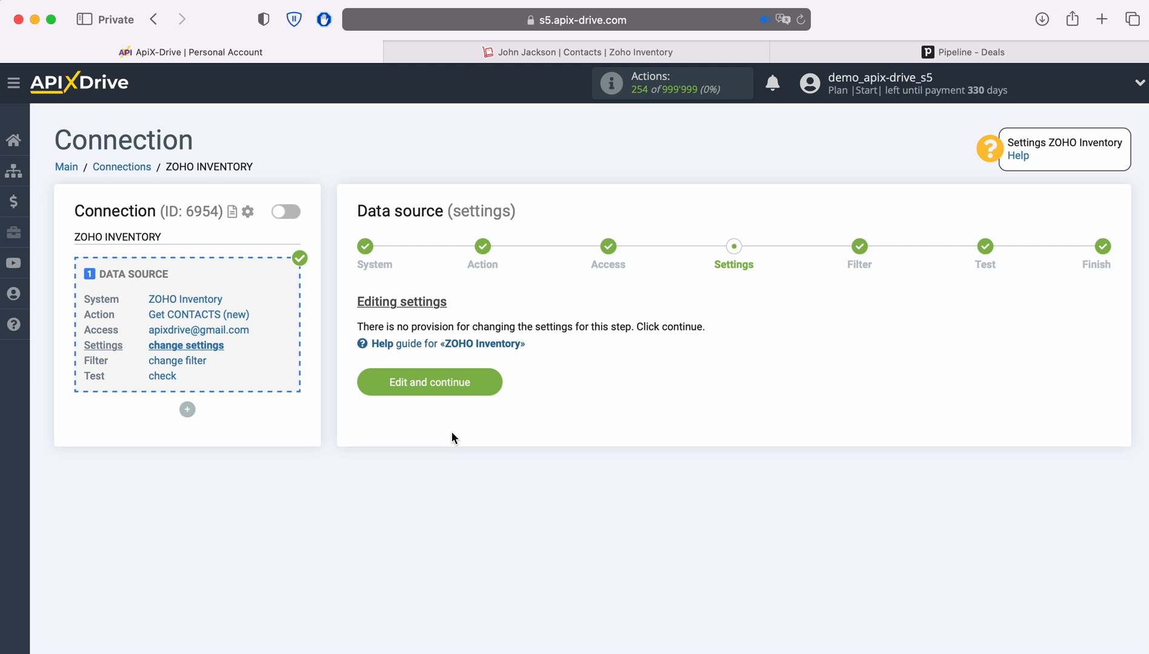
click(488, 381)
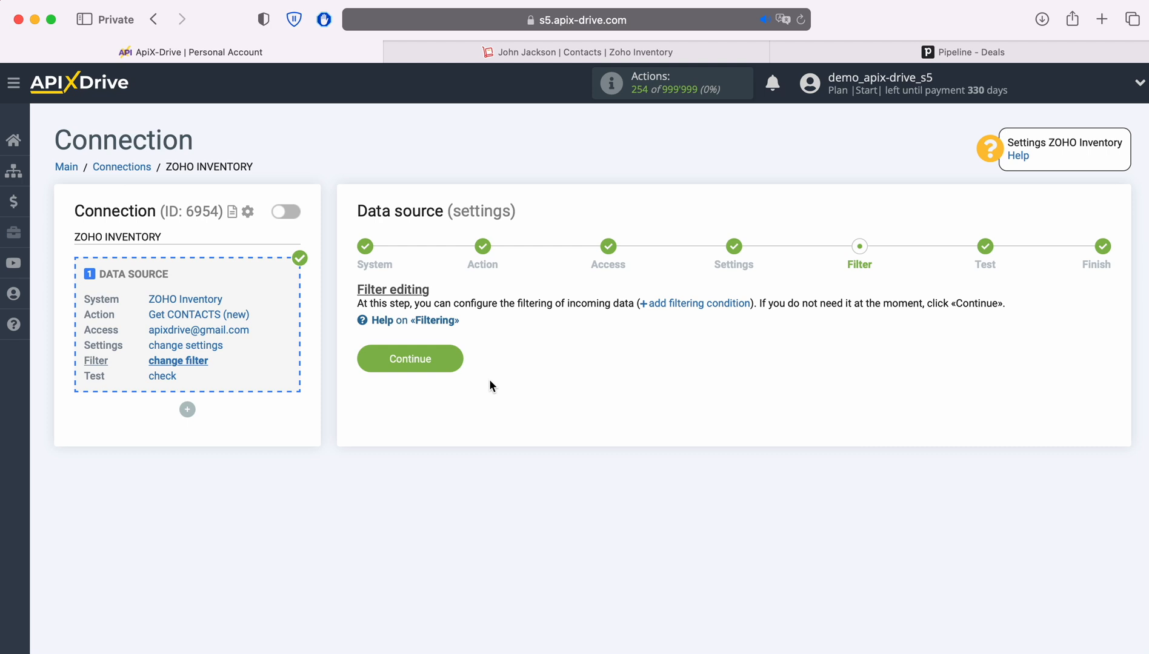
click(453, 358)
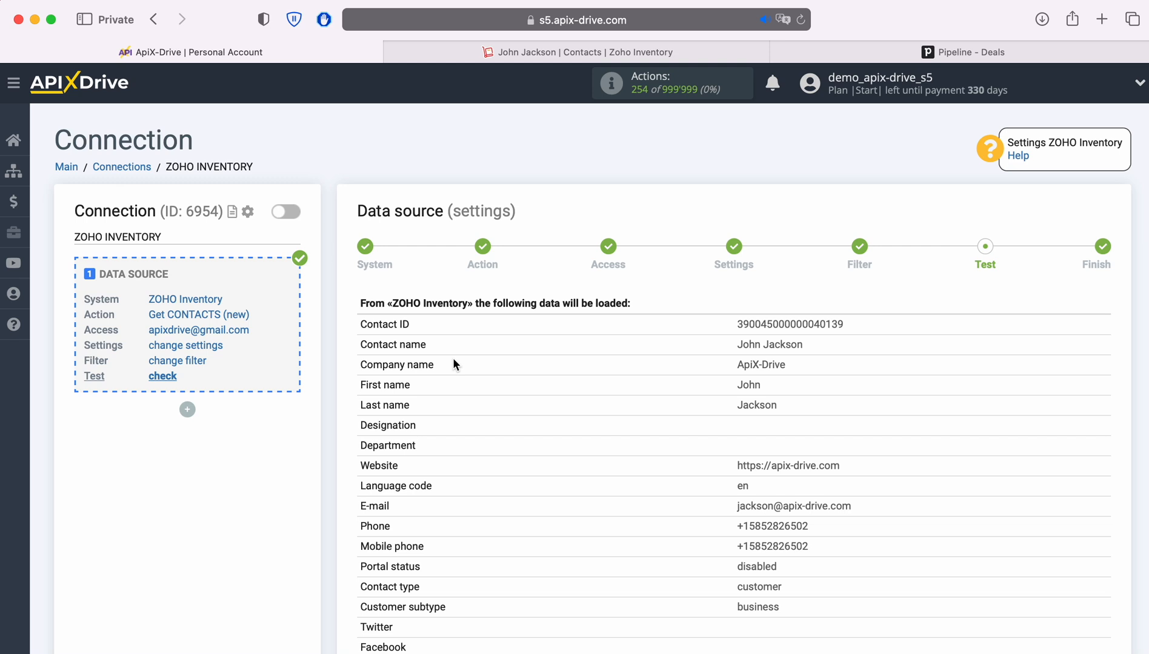
- Review the sample Zoho Inventory contact in the test data and finish the source setup
scroll(453, 358, down, 5)
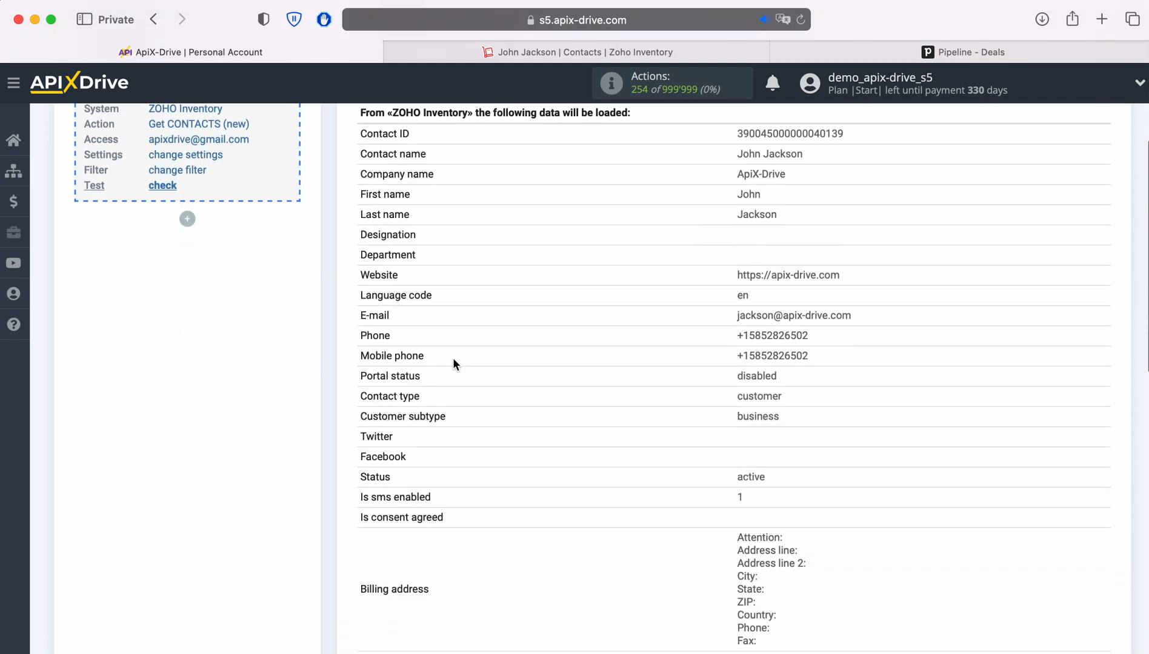
scroll(453, 364, down, 6)
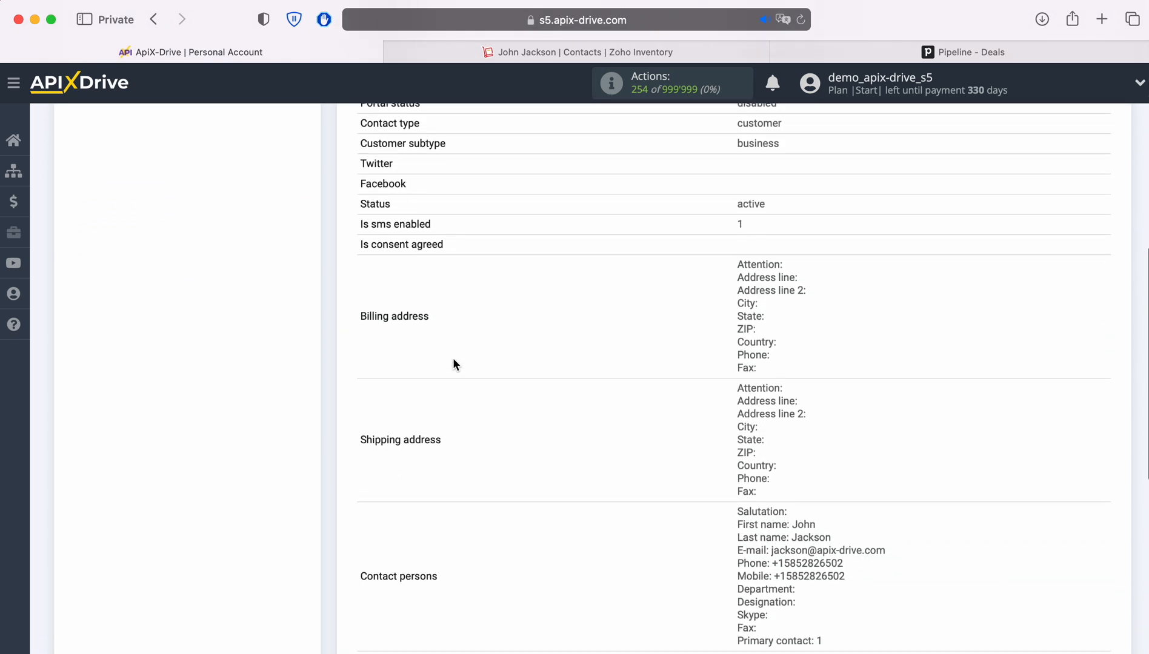
scroll(454, 364, down, 3)
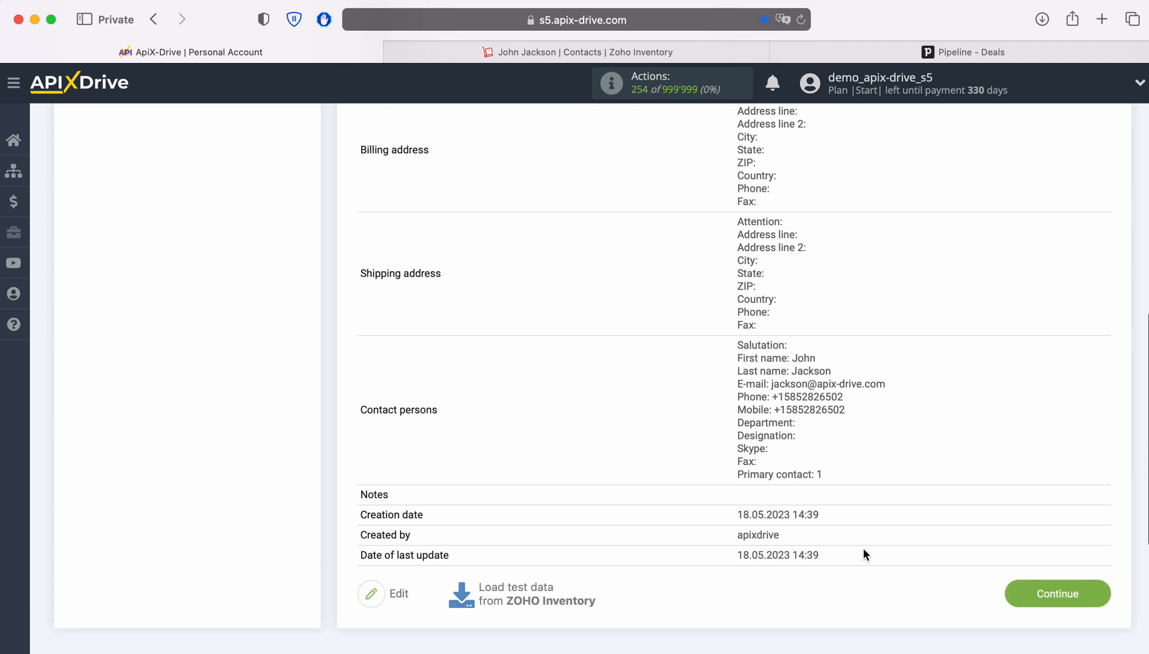
click(1094, 594)
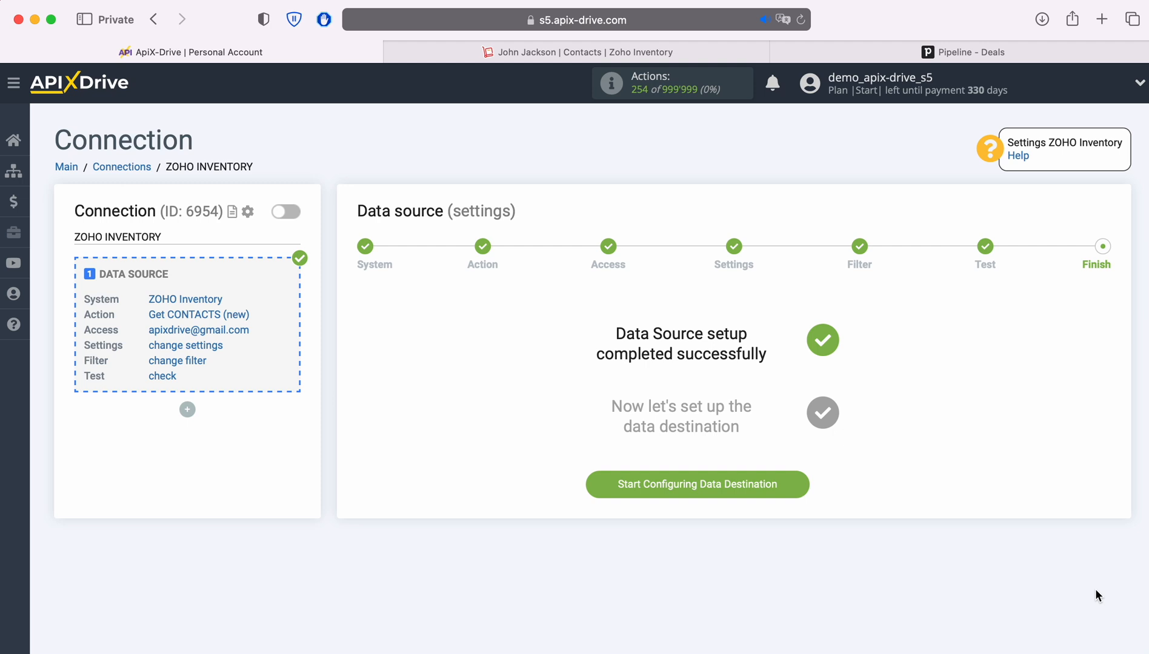
- Begin the data destination setup with Pipedrive as the destination system
click(796, 485)
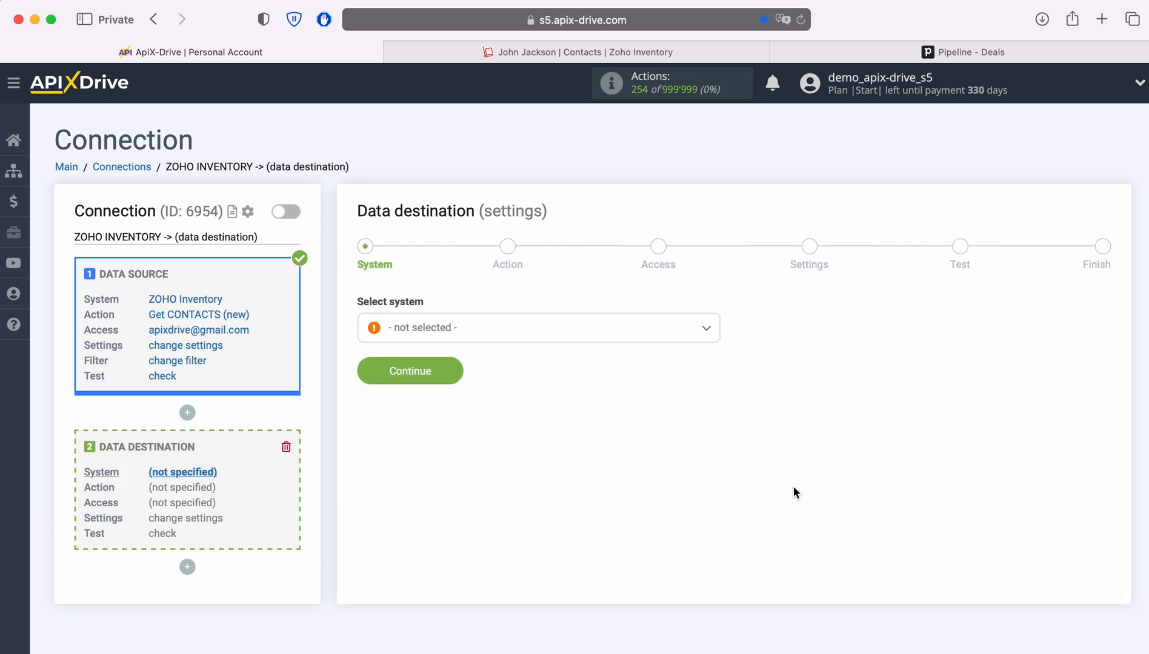
click(562, 322)
scroll(644, 430, down, 3)
scroll(643, 430, down, 10)
scroll(643, 430, down, 10)
scroll(643, 430, down, 10)
scroll(643, 430, down, 10)
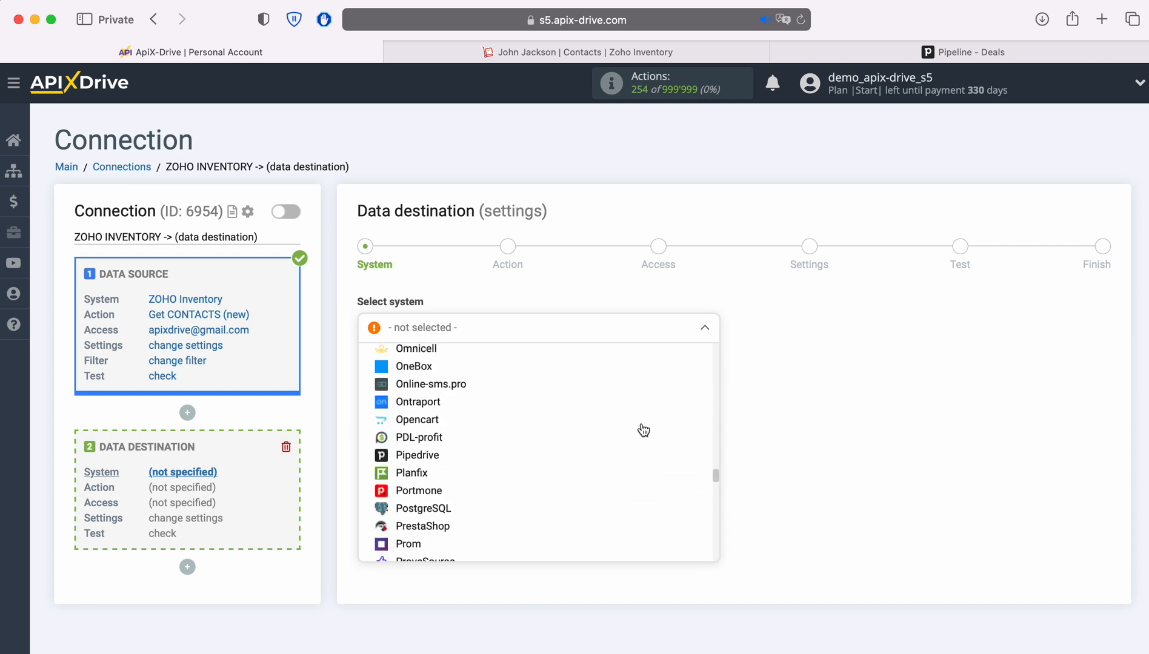
click(430, 446)
click(451, 370)
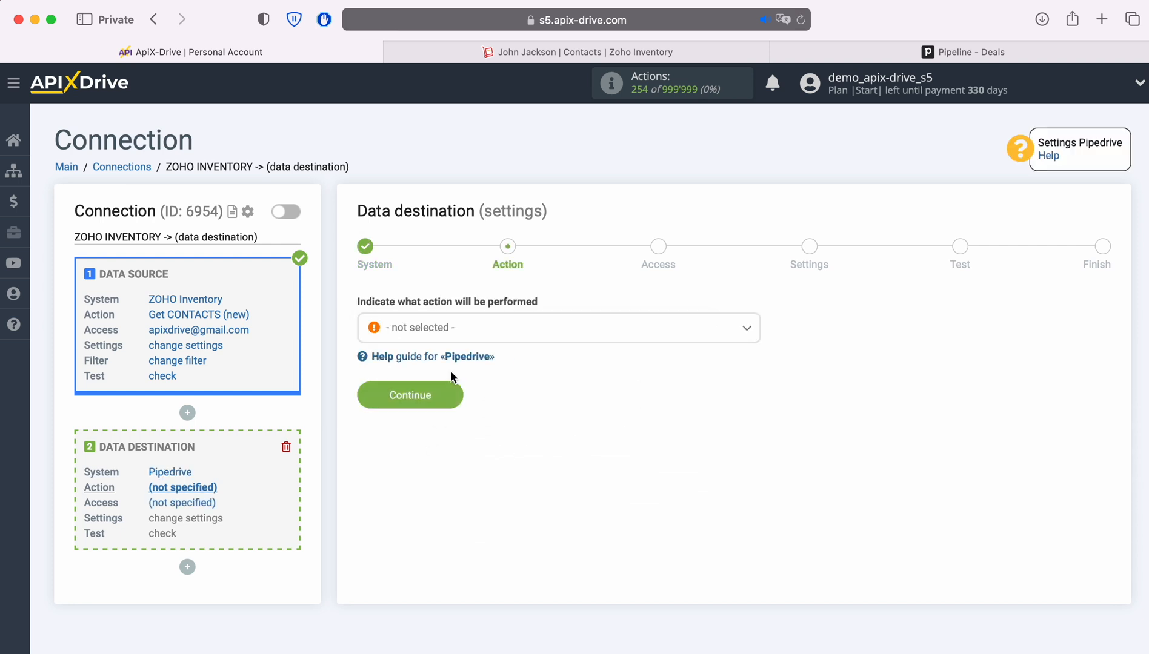
- Set the destination action to Create DEAL
click(535, 339)
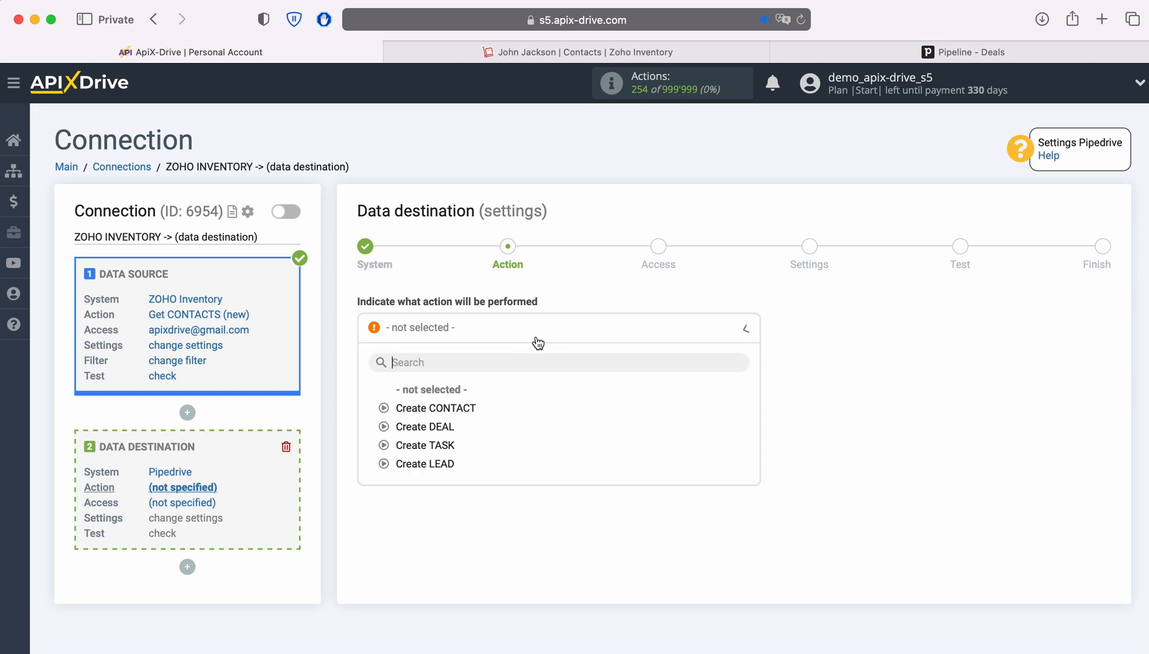
click(446, 426)
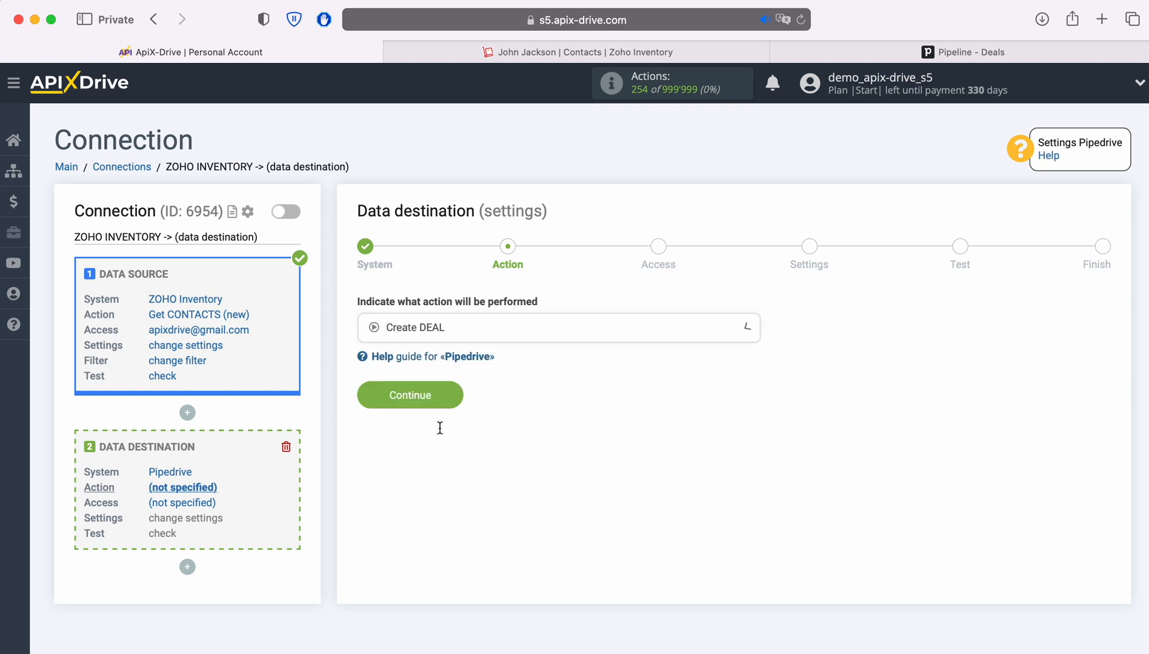
click(453, 399)
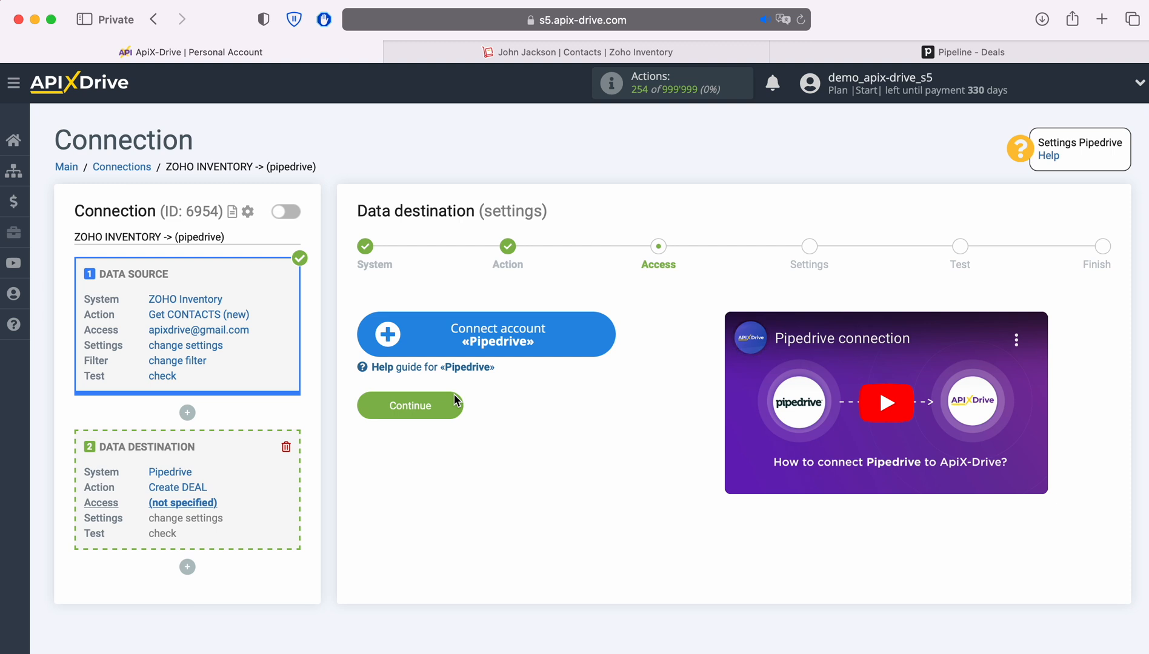
- Copy the Pipedrive account domain from the Pipedrive page's address bar
click(606, 337)
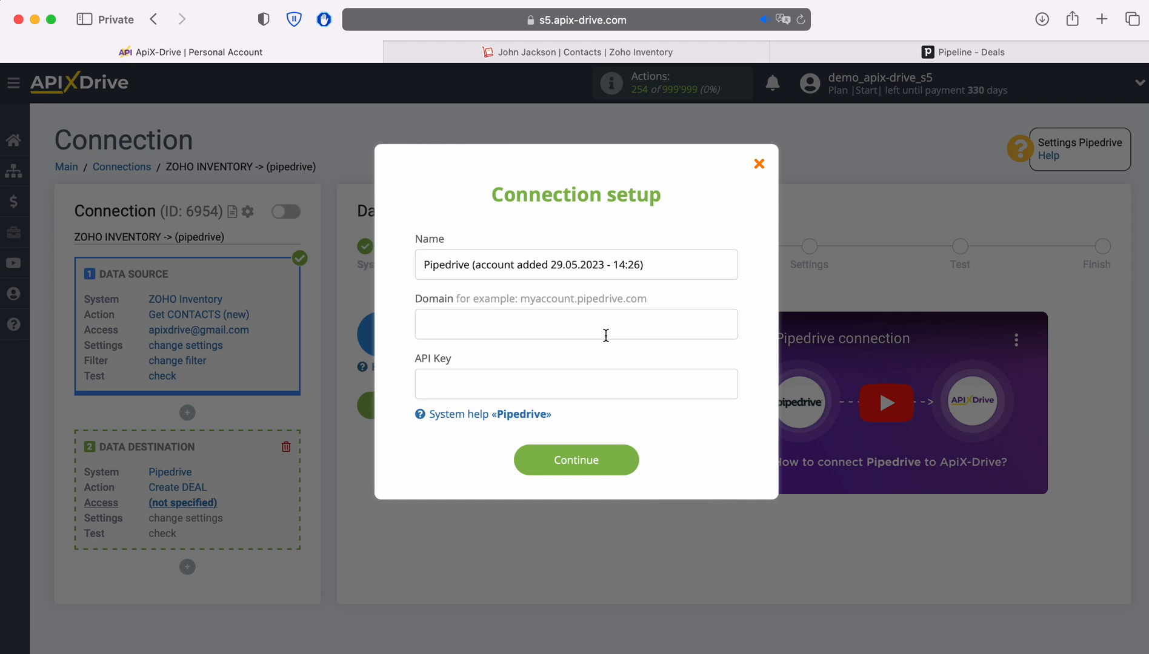
click(810, 54)
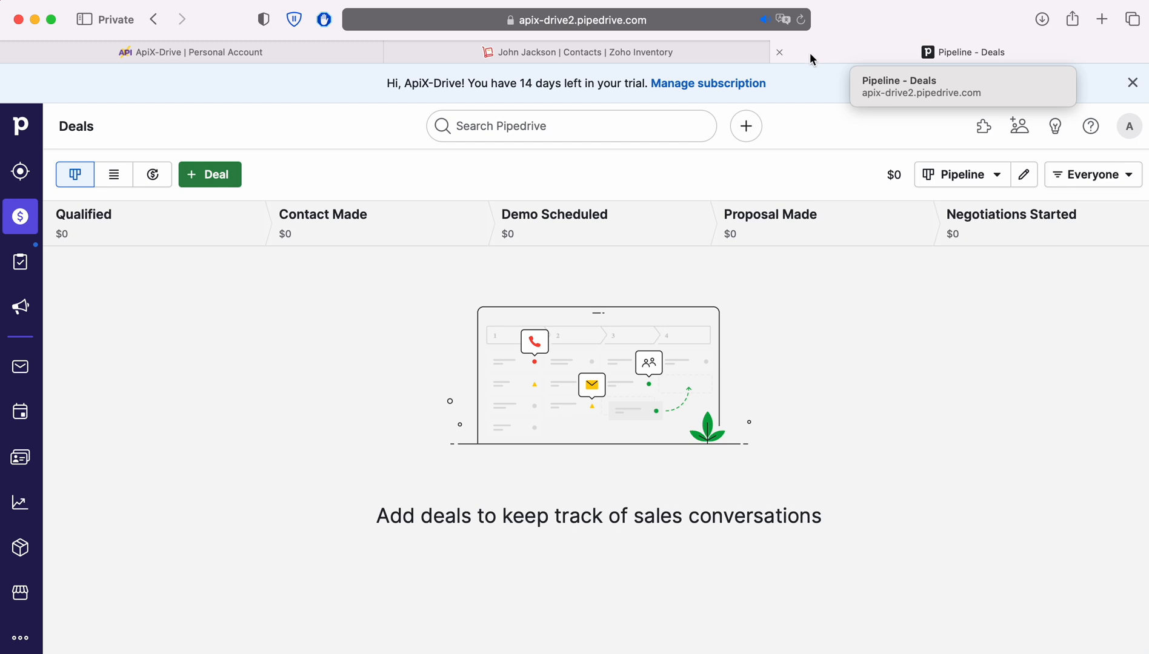
click(724, 22)
click(720, 21)
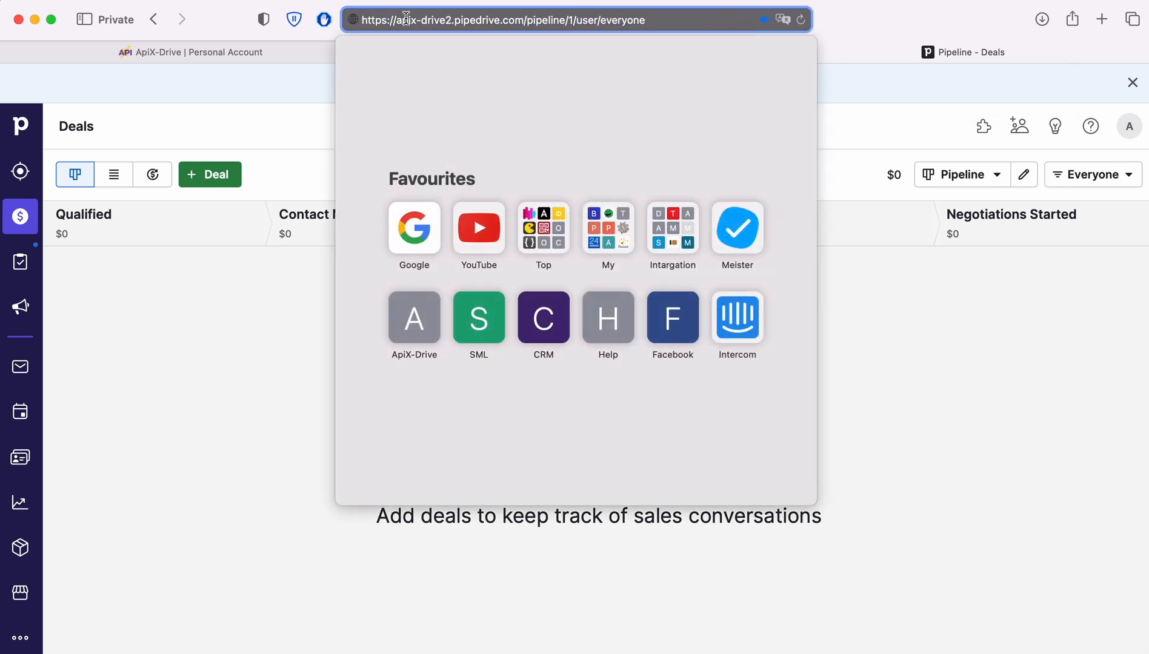
drag(396, 20, 524, 20)
right_click(502, 20)
click(514, 46)
- Paste apix-drive2.pipedrive.com into the Domain field of the Pipedrive connection setup
click(284, 52)
right_click(460, 330)
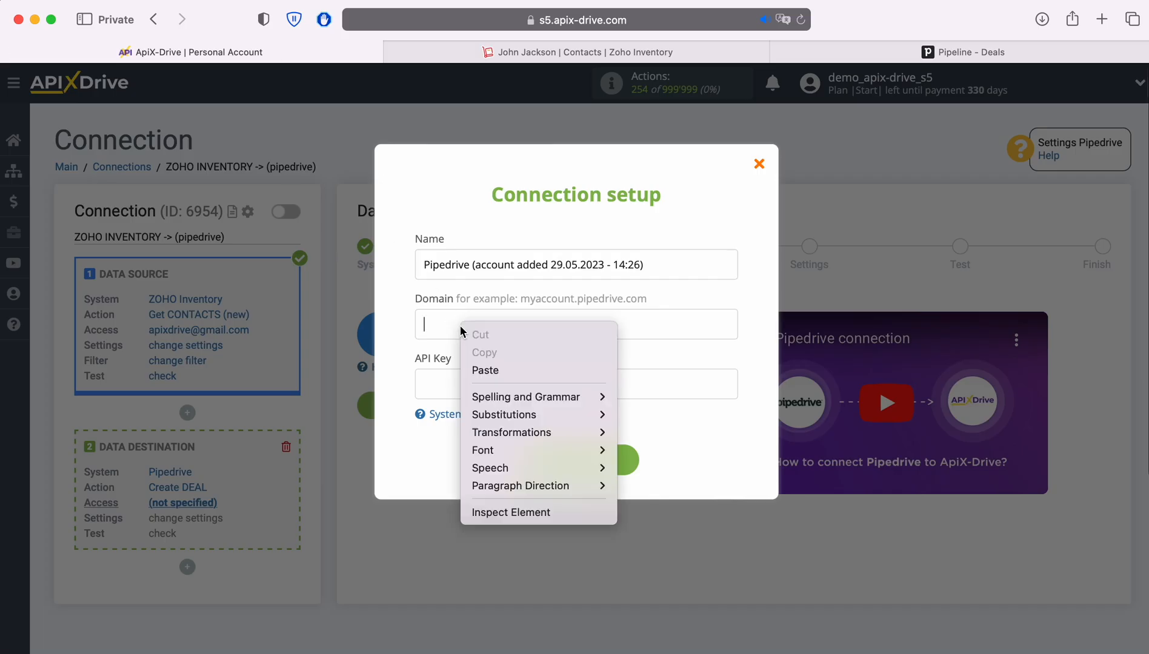
click(492, 370)
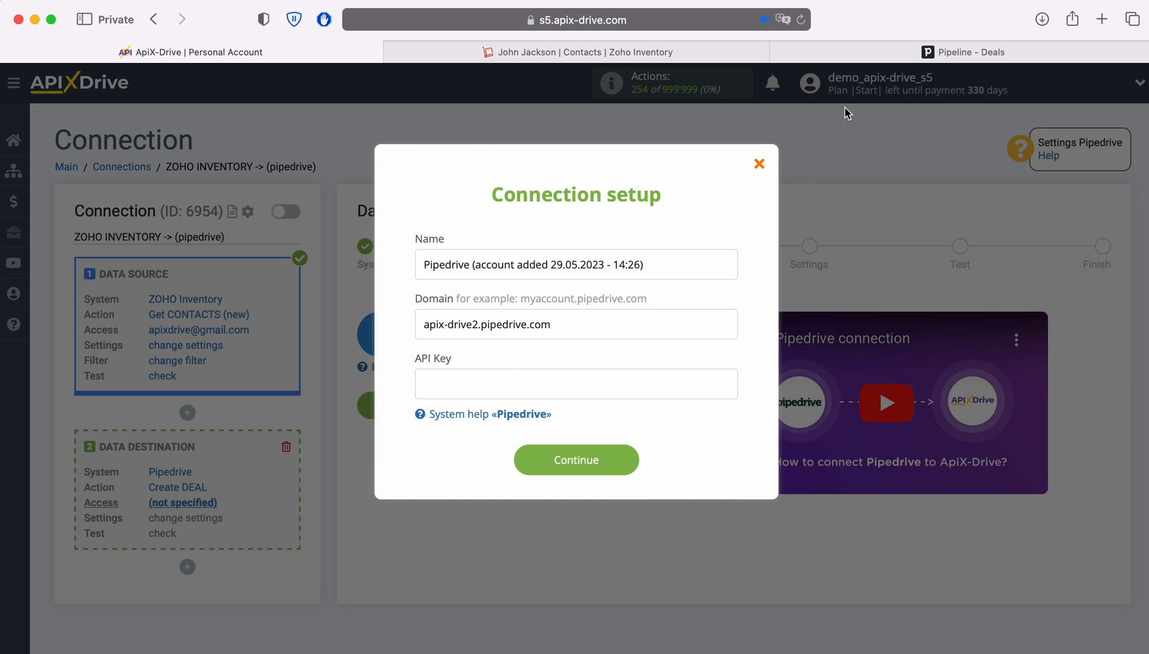
click(839, 51)
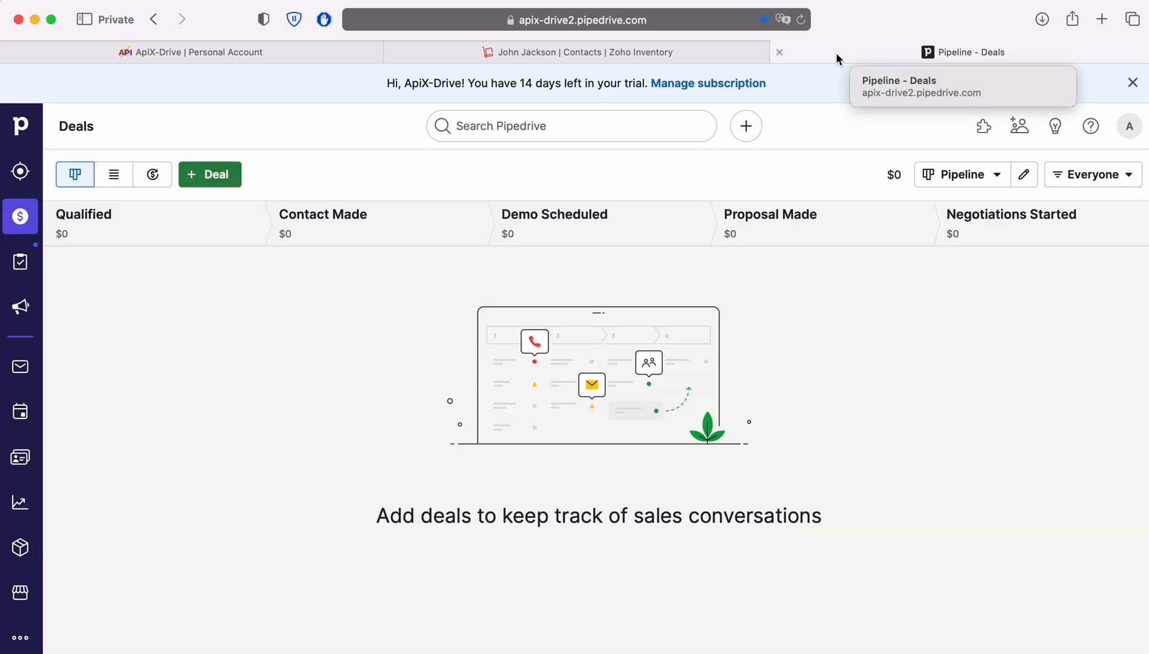
- Copy the personal API token from Pipedrive's Personal preferences API tab
click(1127, 129)
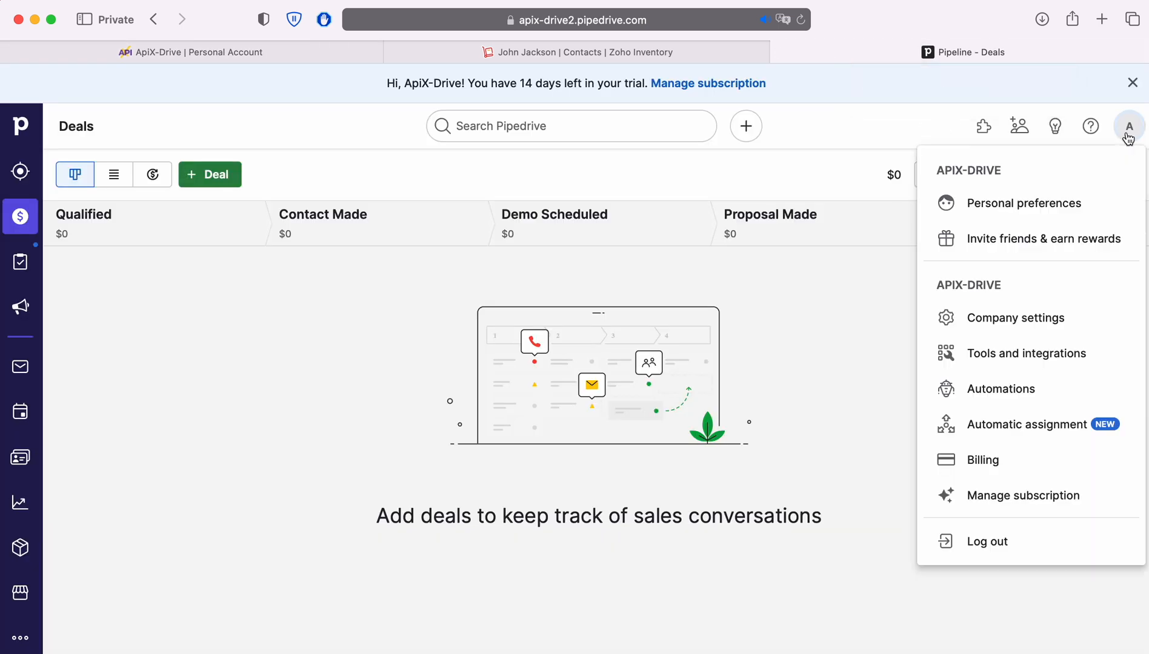
click(1054, 204)
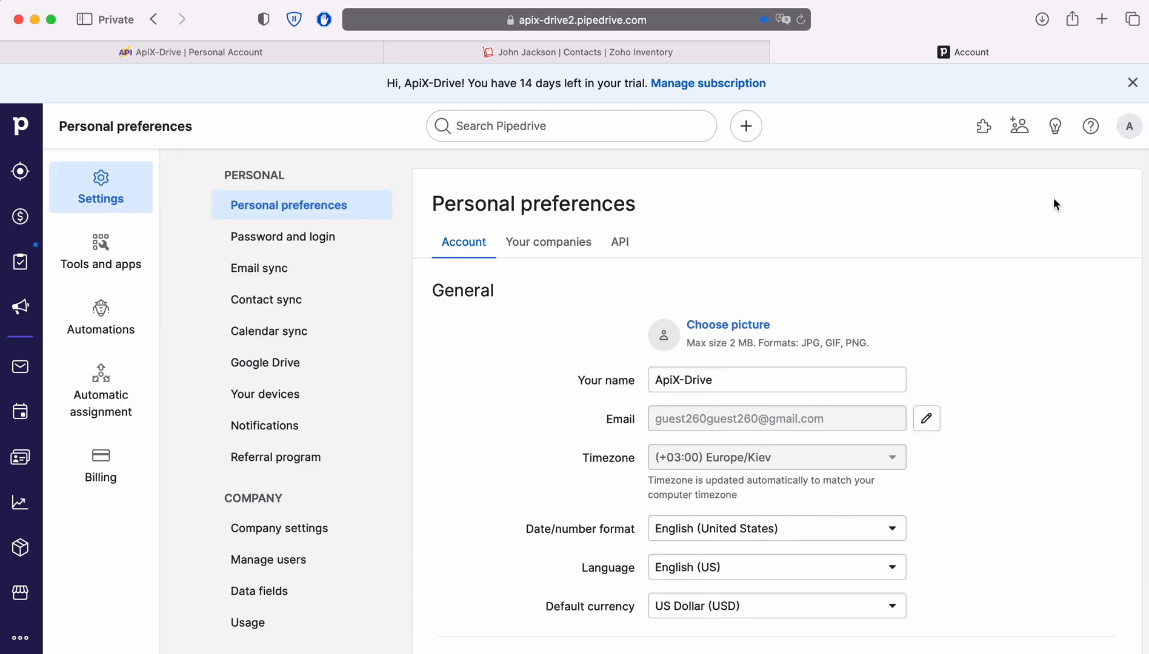
click(619, 242)
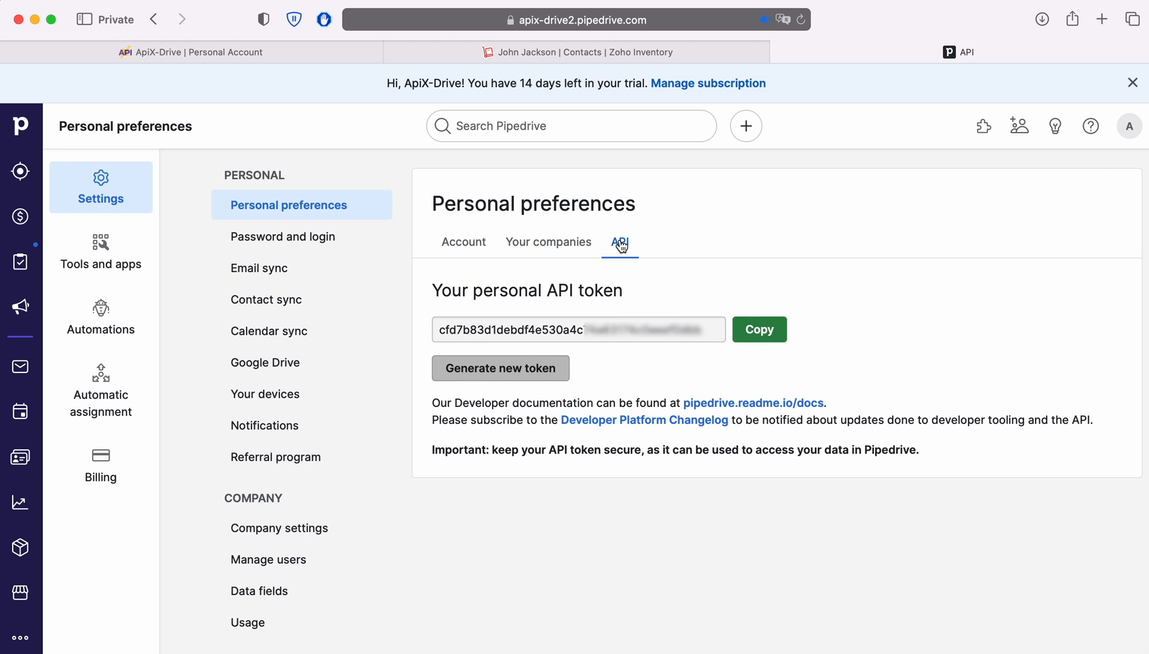
click(762, 331)
- Paste the API token into API Key and save the Pipedrive account
click(222, 55)
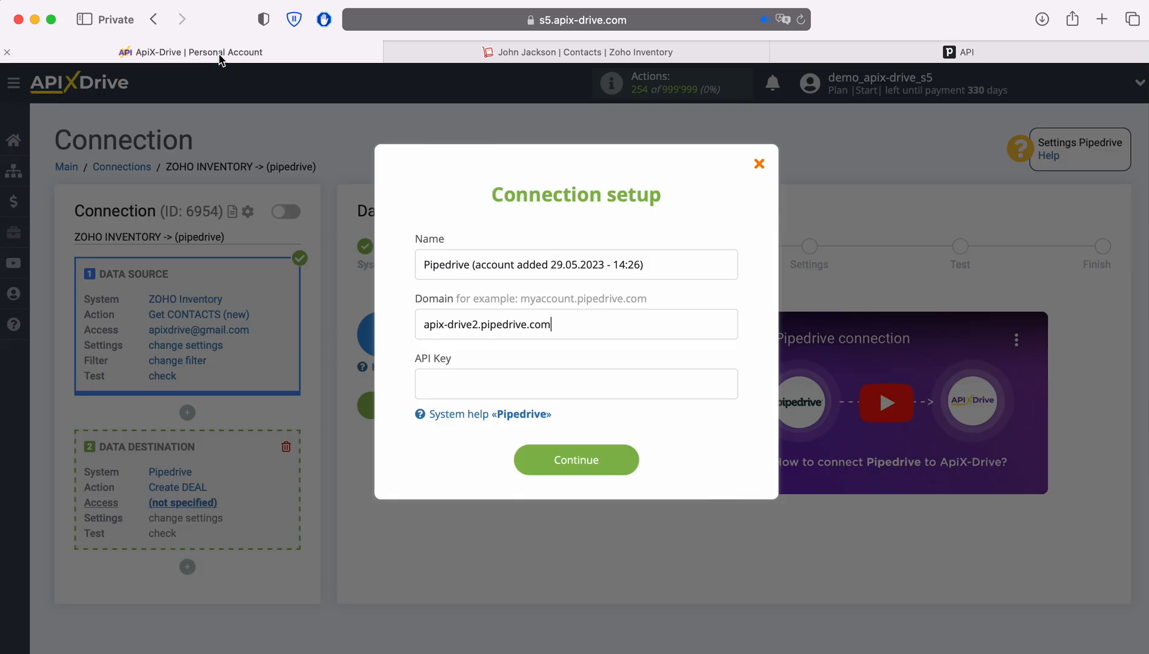
right_click(444, 376)
click(478, 422)
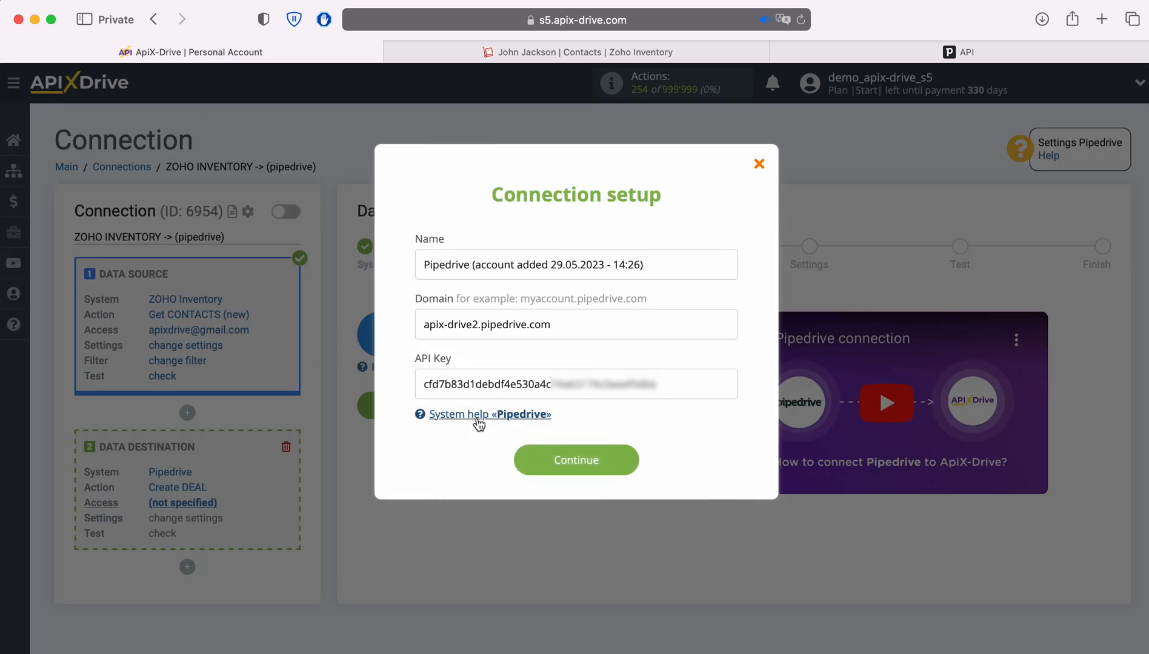
click(629, 456)
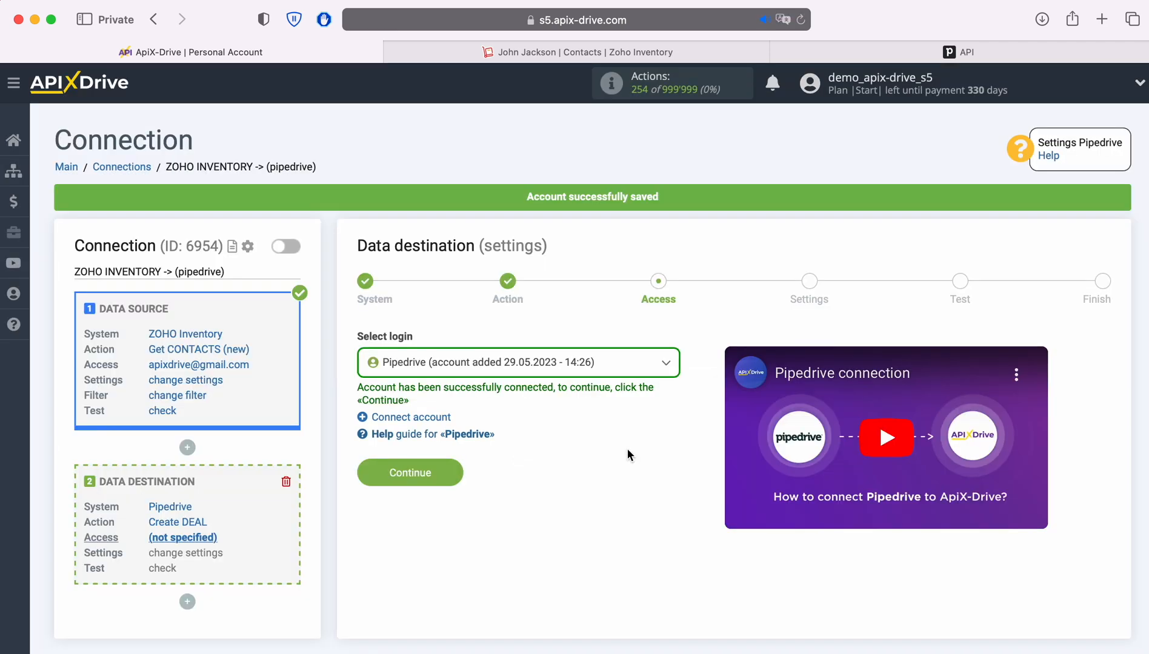
- Select the saved Pipedrive account as the destination login and continue
click(616, 366)
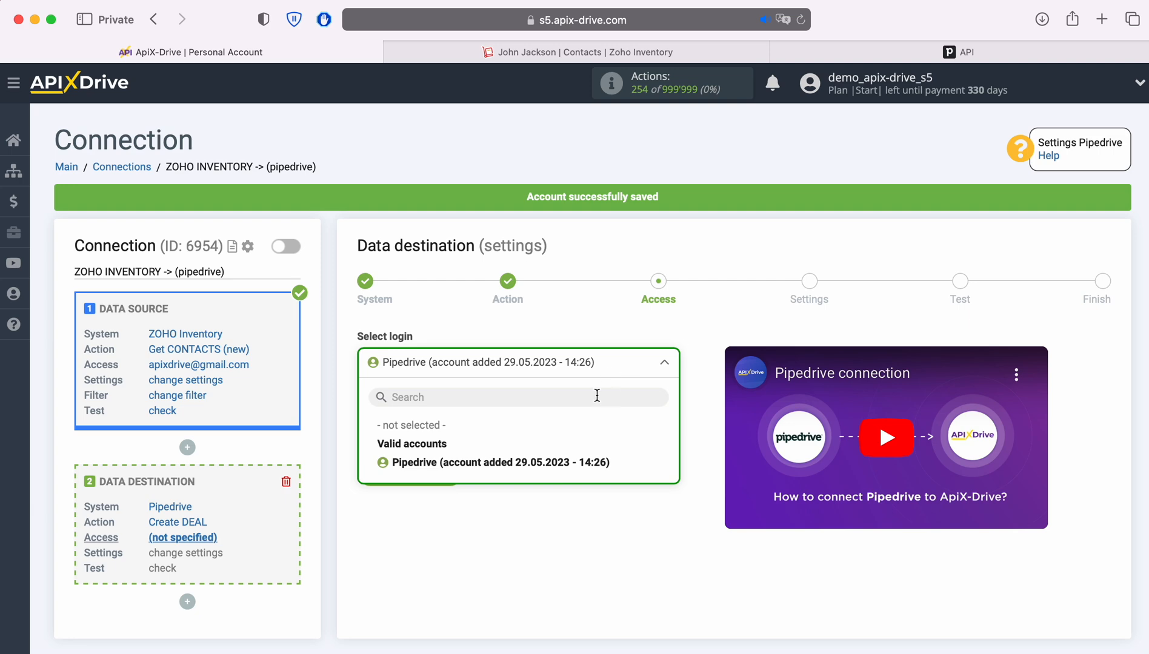
click(551, 462)
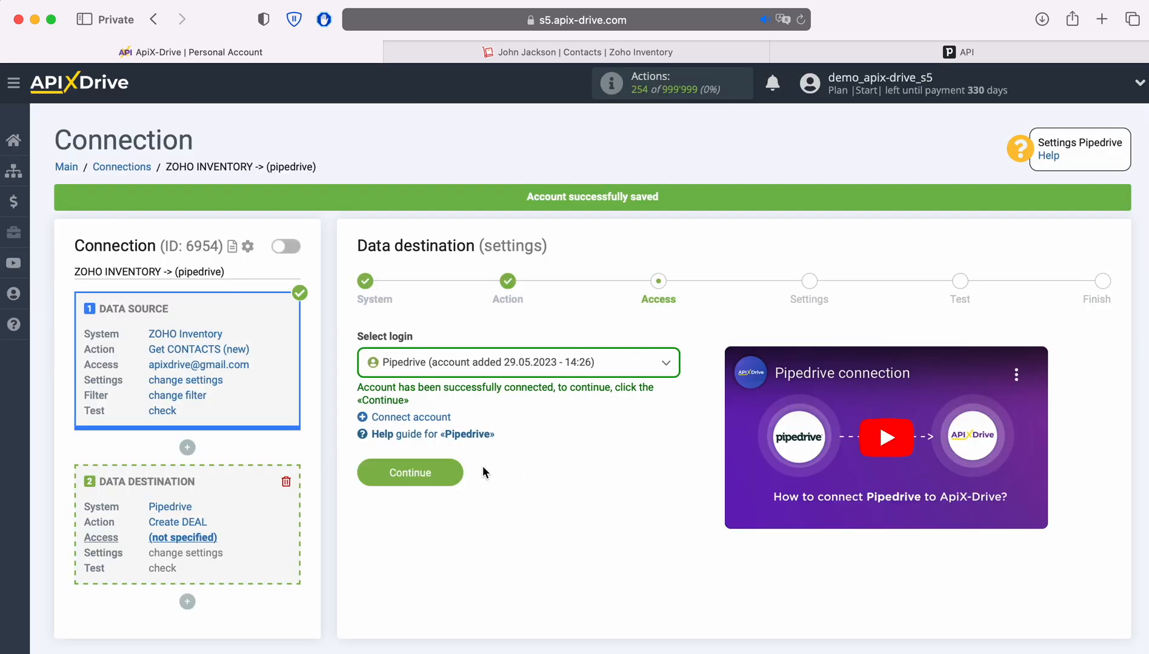
click(452, 466)
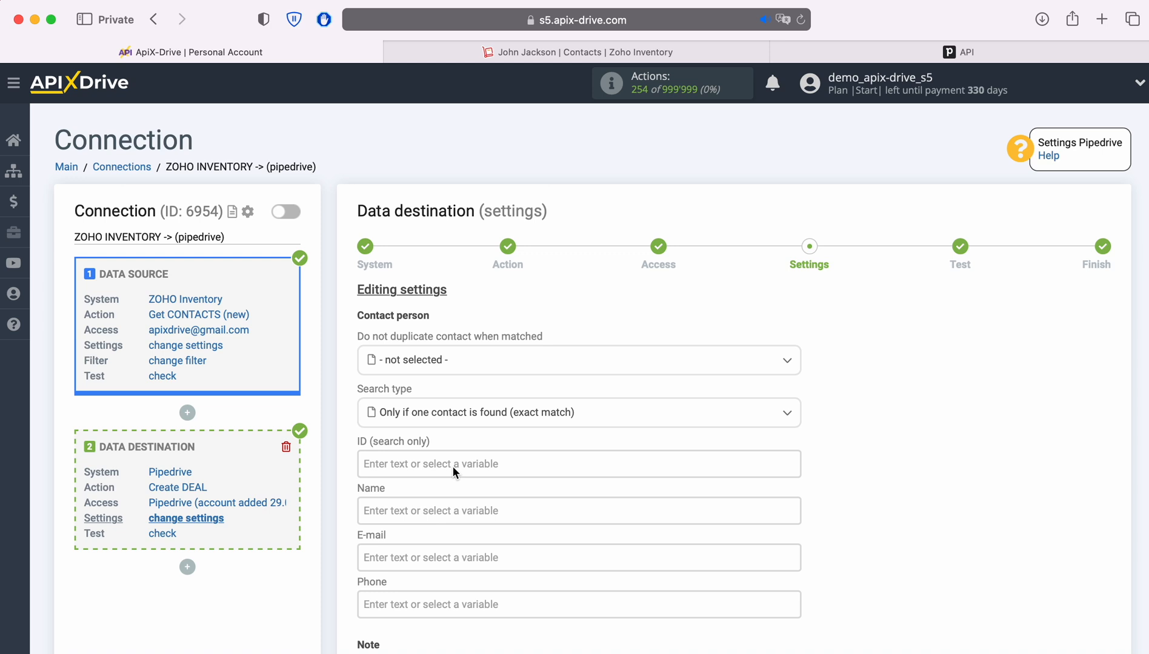
- Map the Pipedrive Name field to the Zoho First name and Last name variables
click(411, 506)
scroll(693, 421, down, 5)
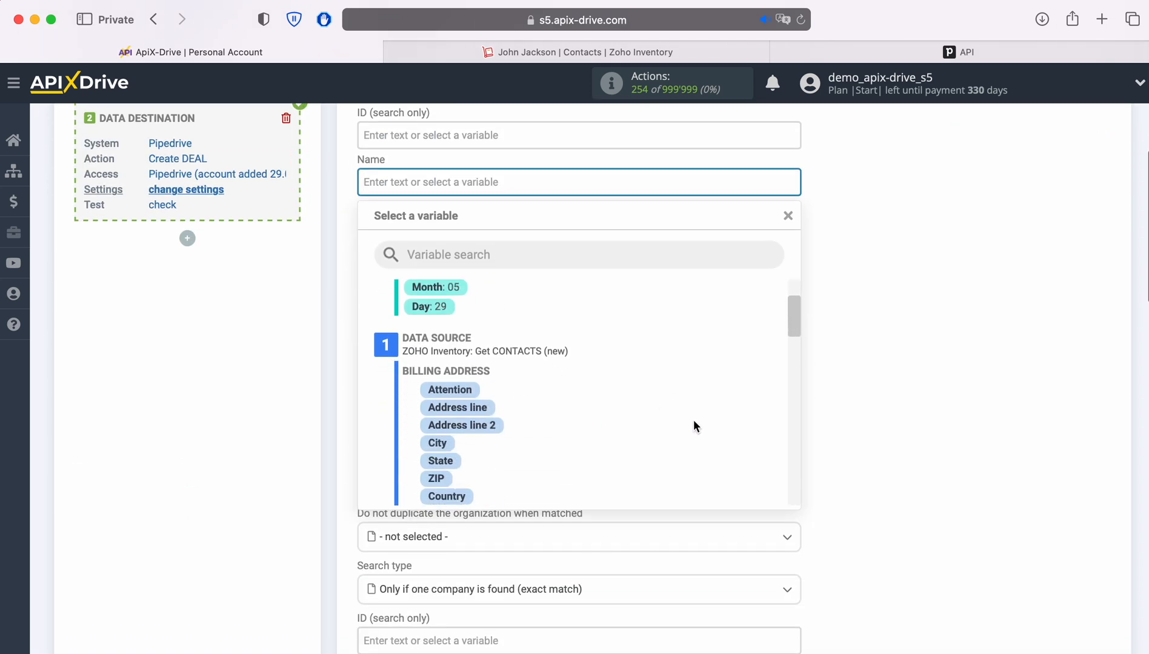
scroll(694, 421, down, 1)
scroll(693, 421, down, 4)
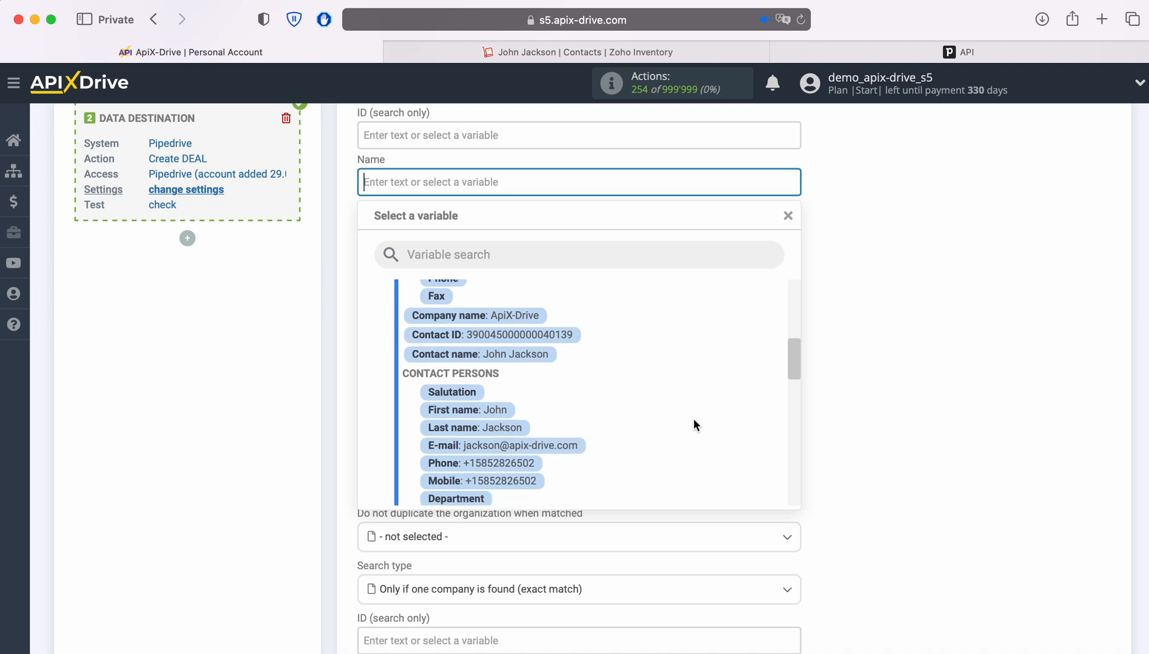
click(495, 411)
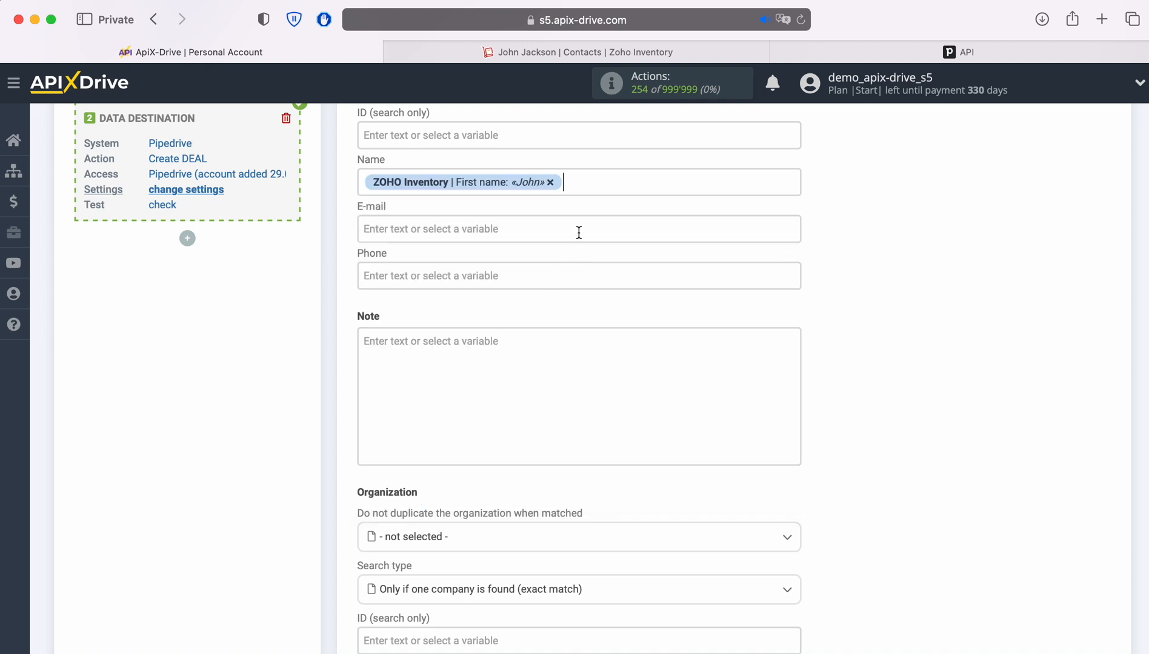
click(614, 189)
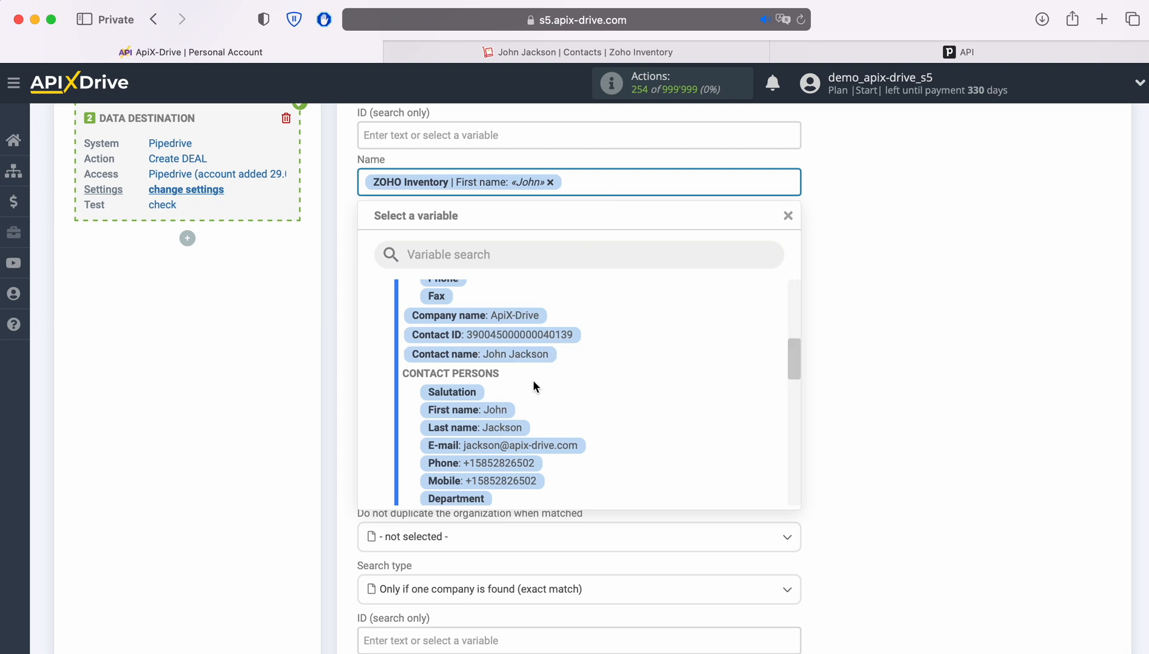
click(511, 427)
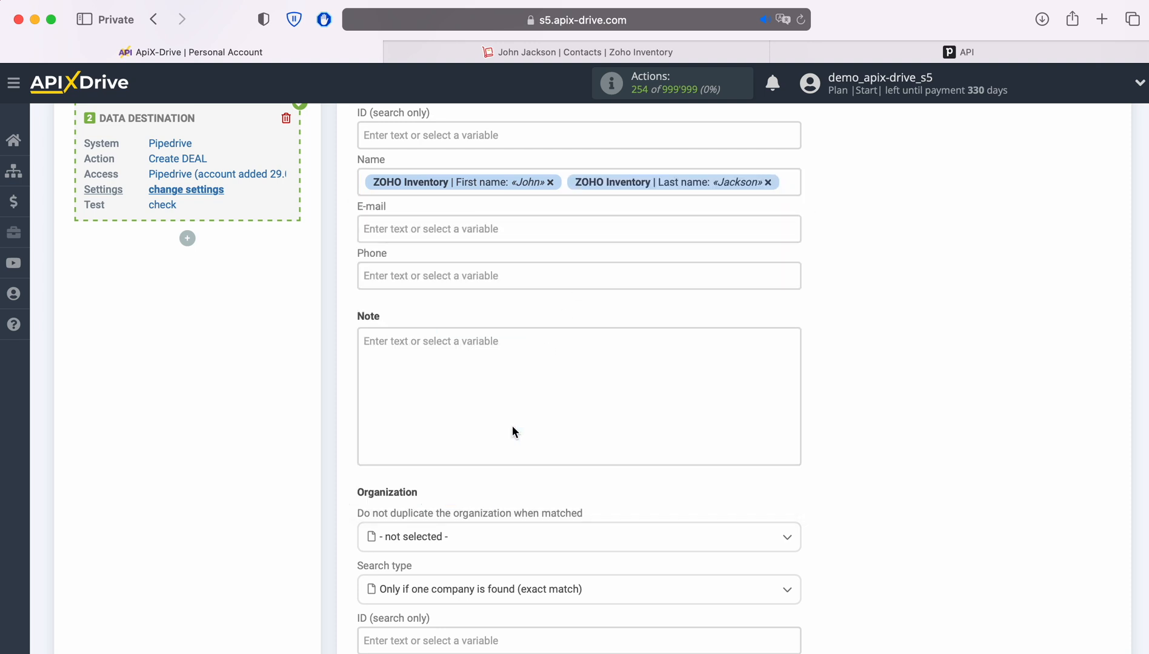
- Map E-mail to the Zoho contact's email and Phone to the Zoho phone variable
click(418, 230)
scroll(603, 358, down, 3)
scroll(715, 362, down, 5)
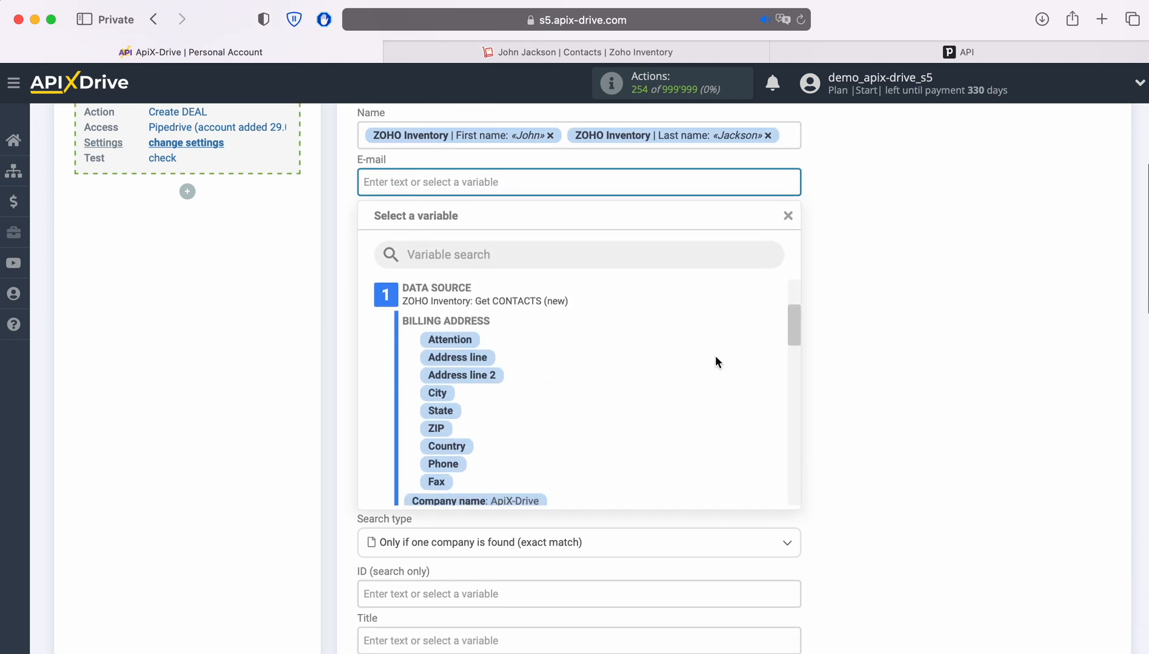
scroll(715, 355, down, 1)
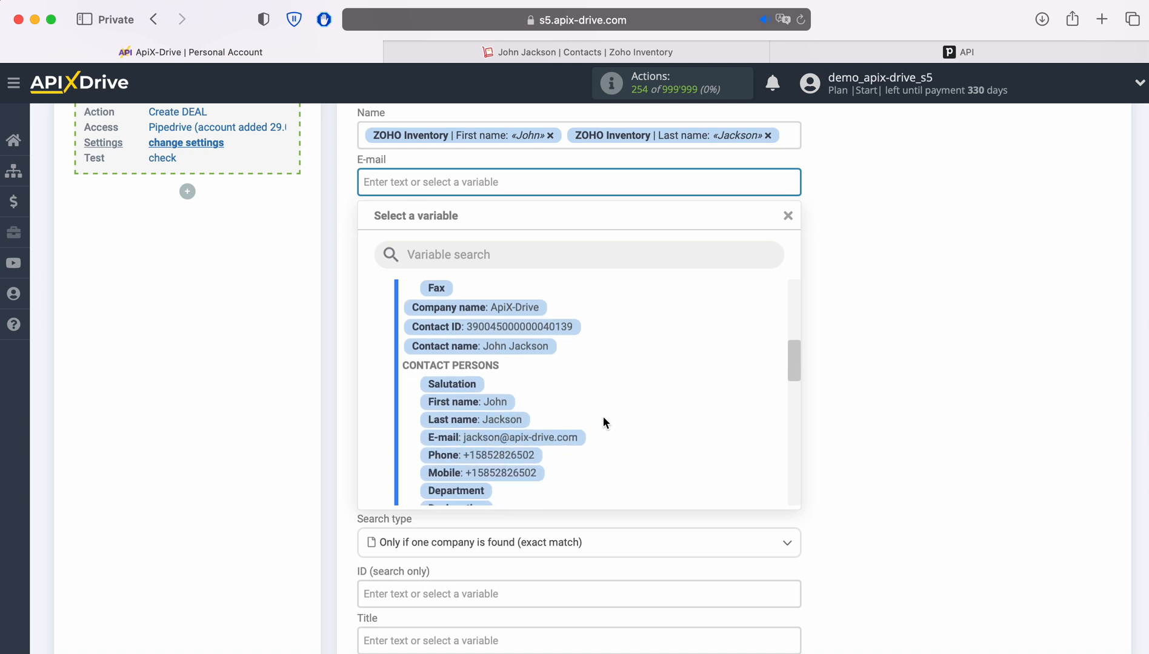
click(576, 438)
click(488, 230)
scroll(703, 418, down, 3)
scroll(703, 419, down, 3)
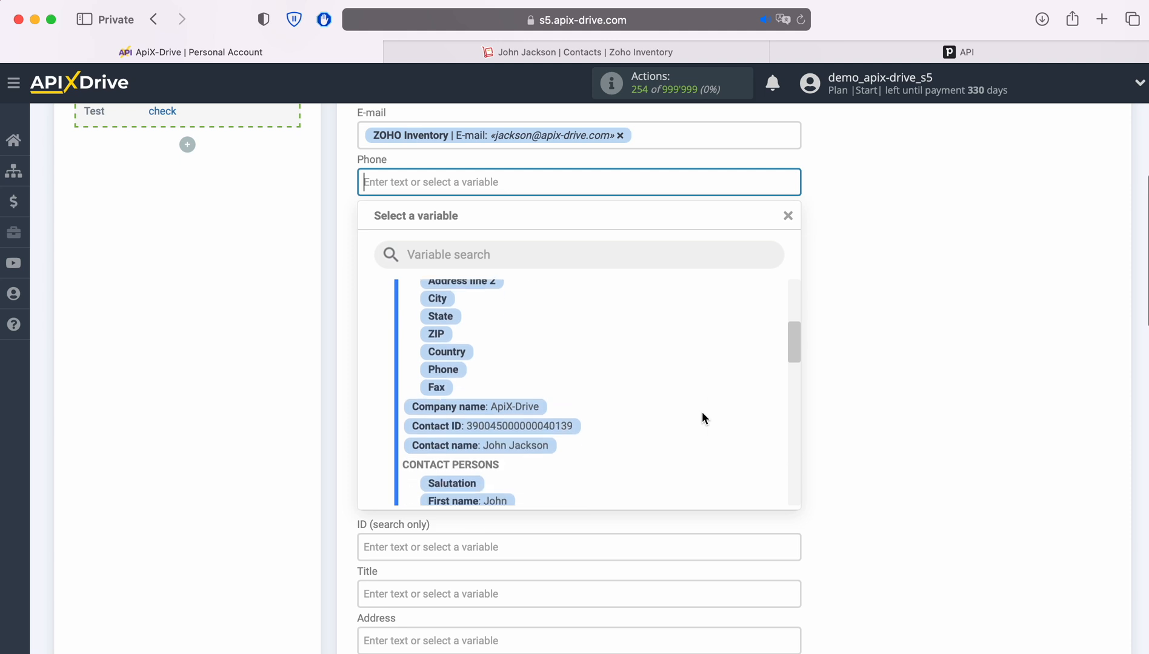
scroll(702, 418, down, 1)
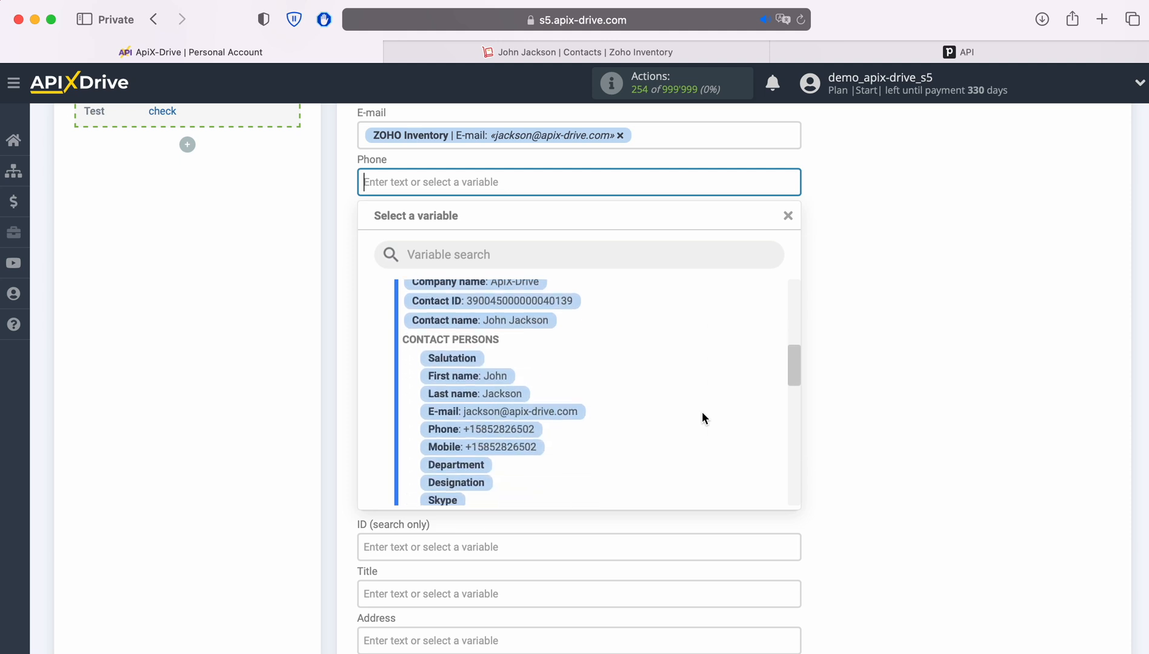
click(518, 435)
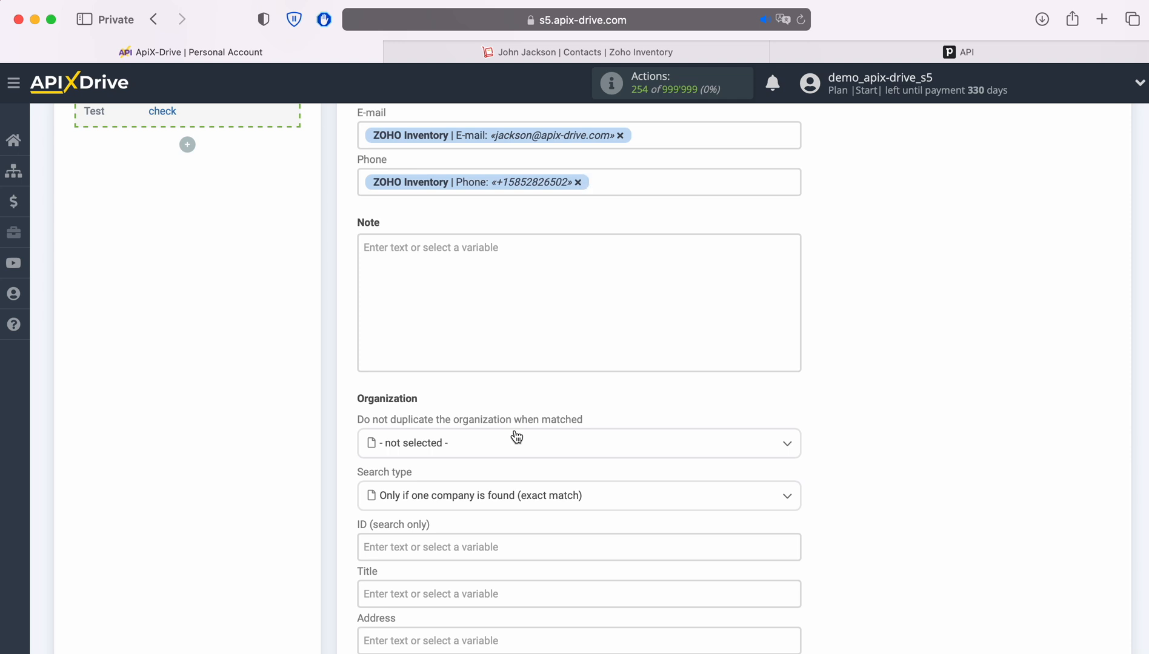
- Fill the deal Note with 'Date' followed by the Zoho Creation date variable
click(415, 266)
text(Date)
scroll(708, 512, down, 3)
scroll(707, 511, down, 5)
scroll(705, 502, down, 3)
click(537, 529)
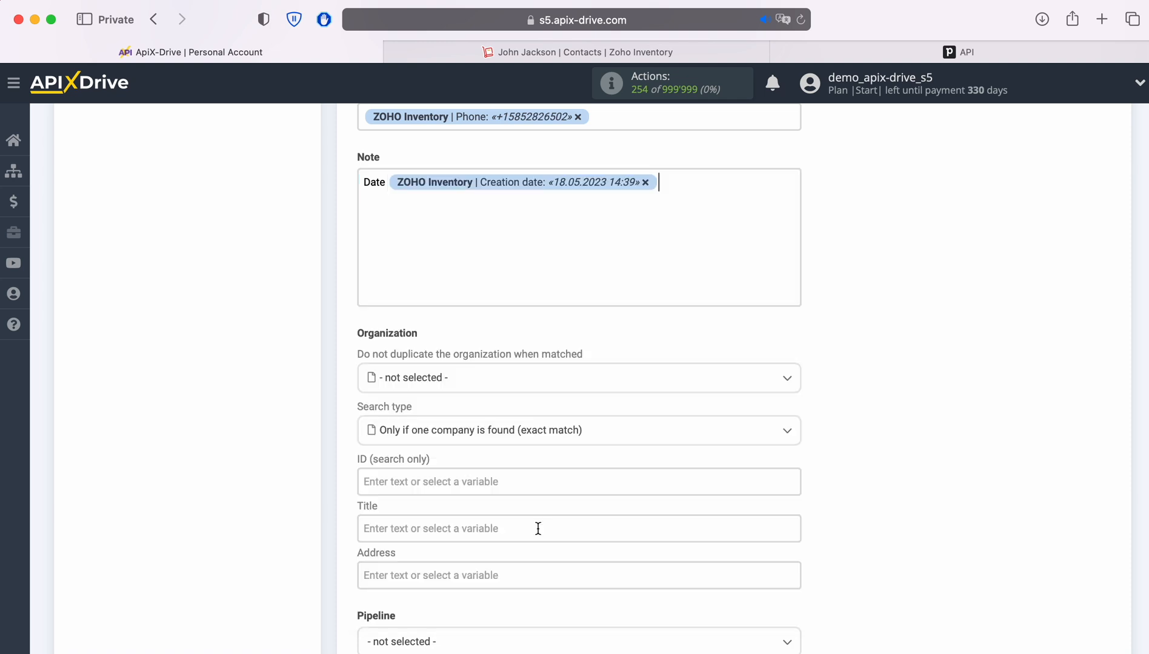
- Set organization Title to the Zoho Company name and choose 'Pipeline' as the pipeline
scroll(538, 526, down, 3)
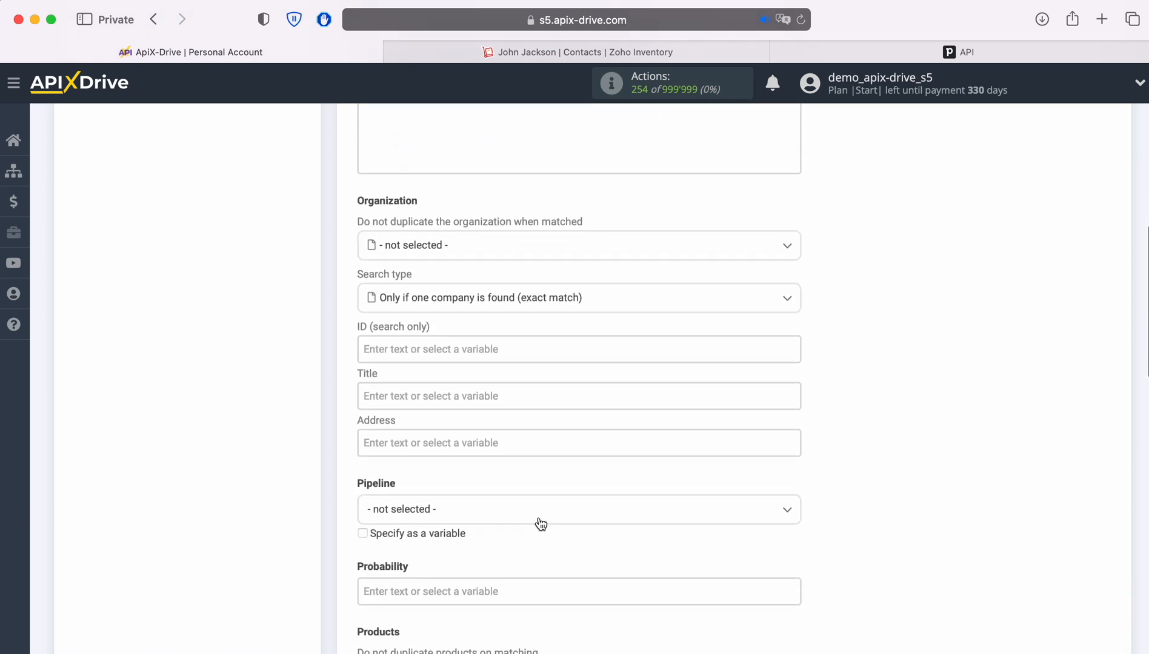
click(494, 395)
scroll(494, 393, down, 3)
scroll(695, 392, down, 4)
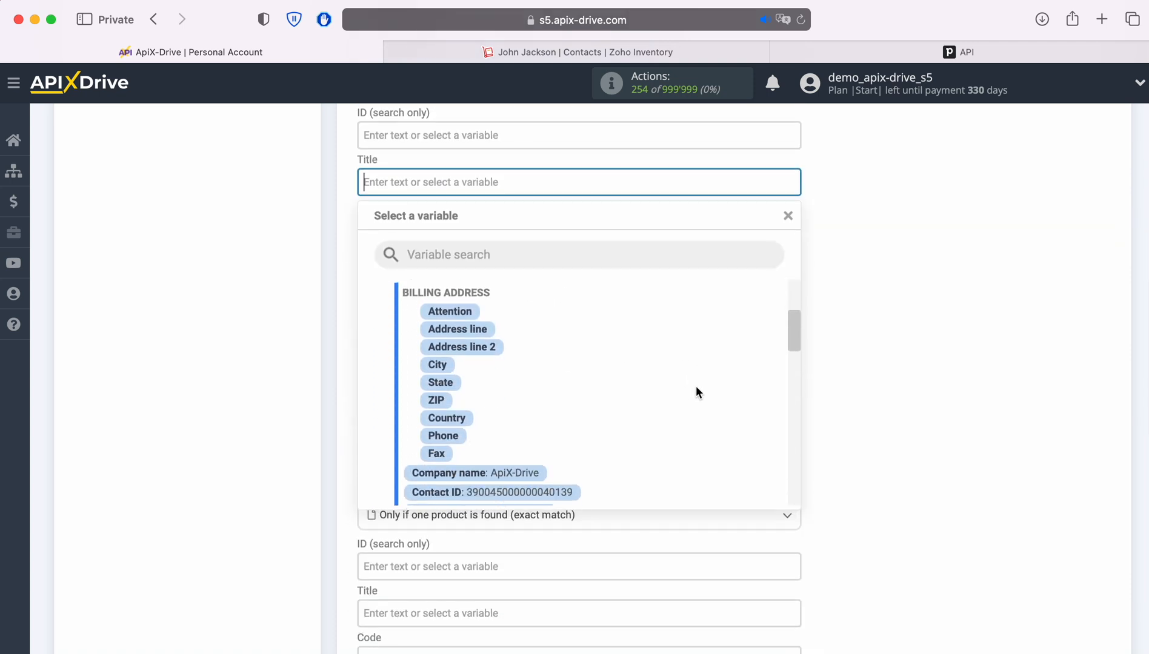
click(533, 446)
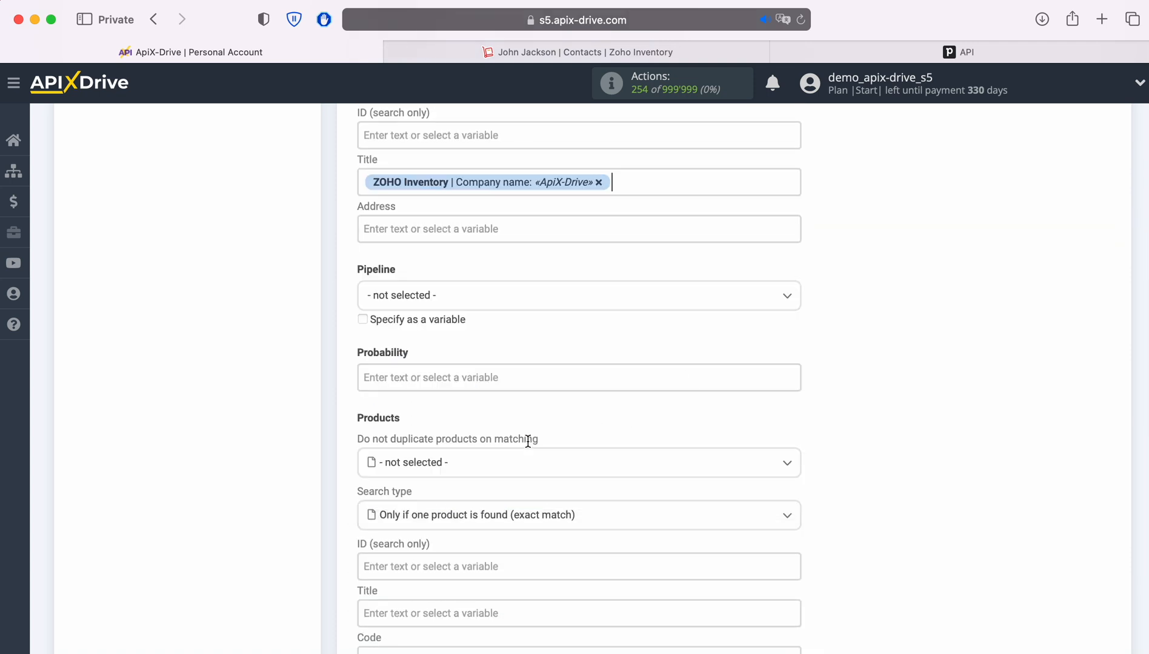
click(521, 299)
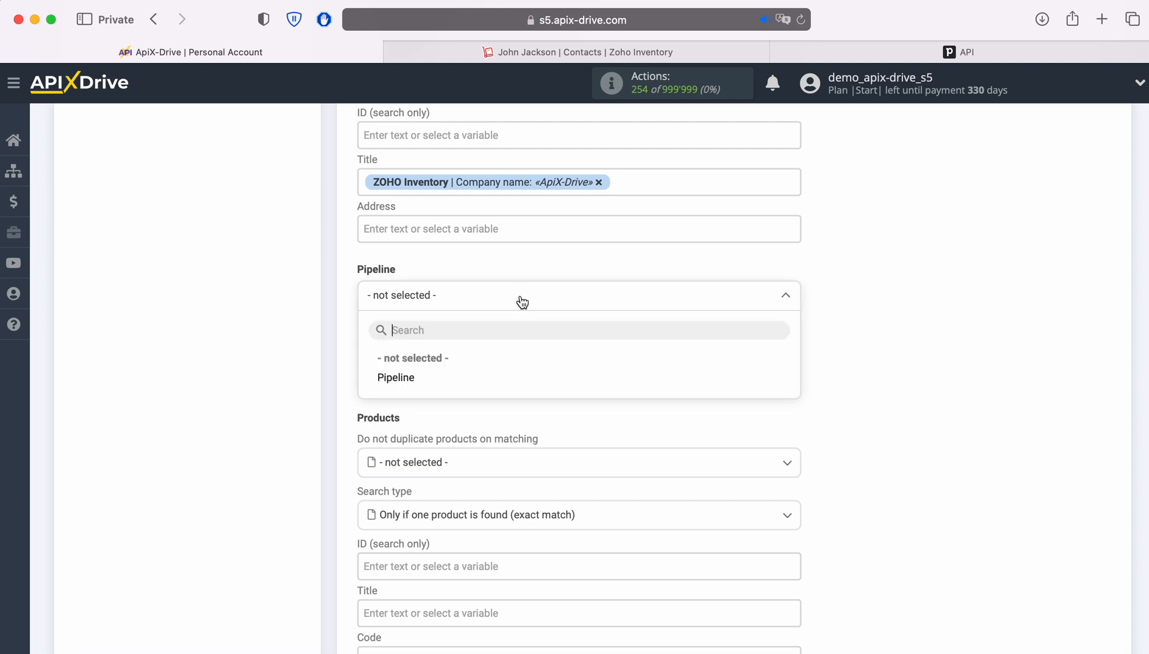
click(383, 380)
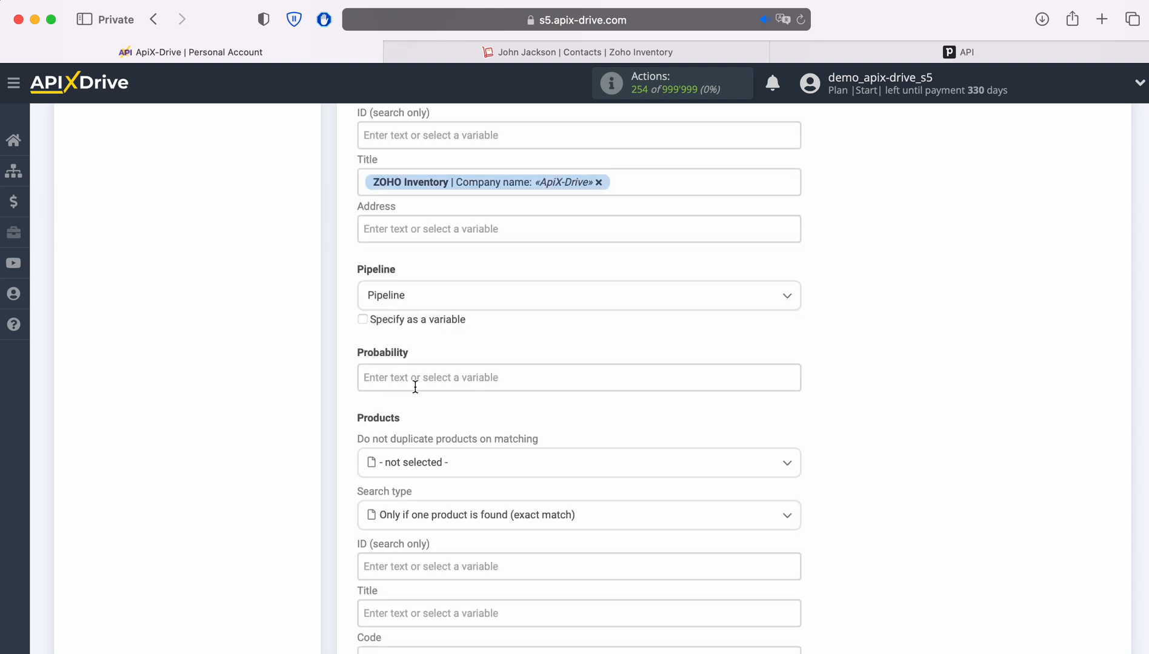
scroll(685, 392, down, 5)
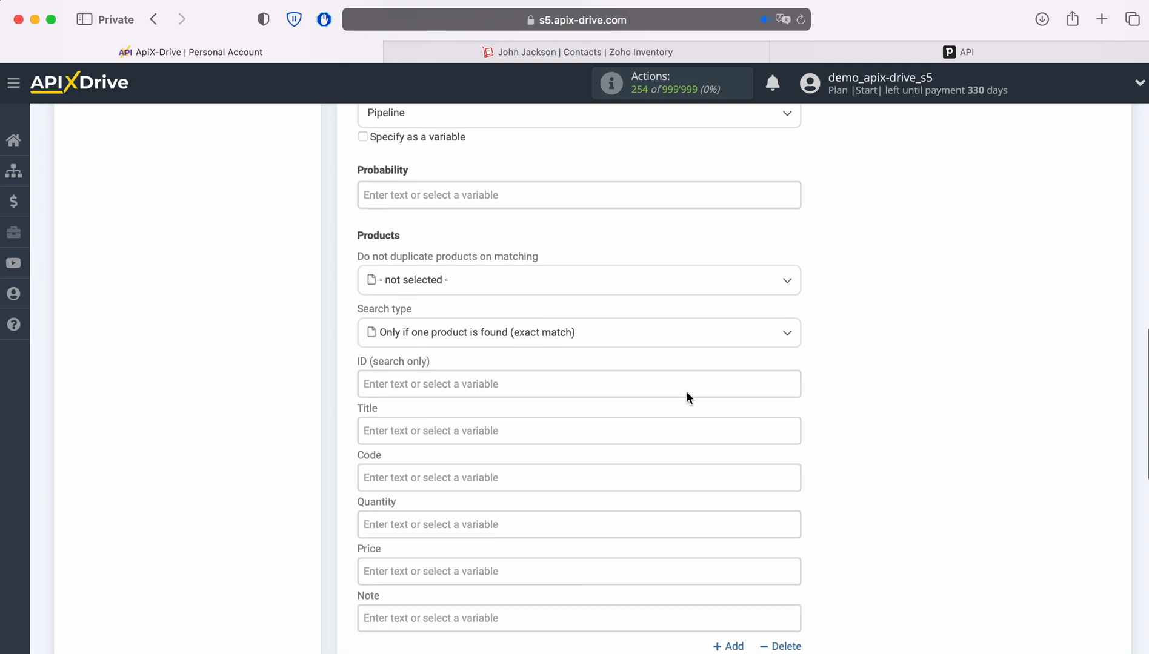
scroll(687, 398, down, 2)
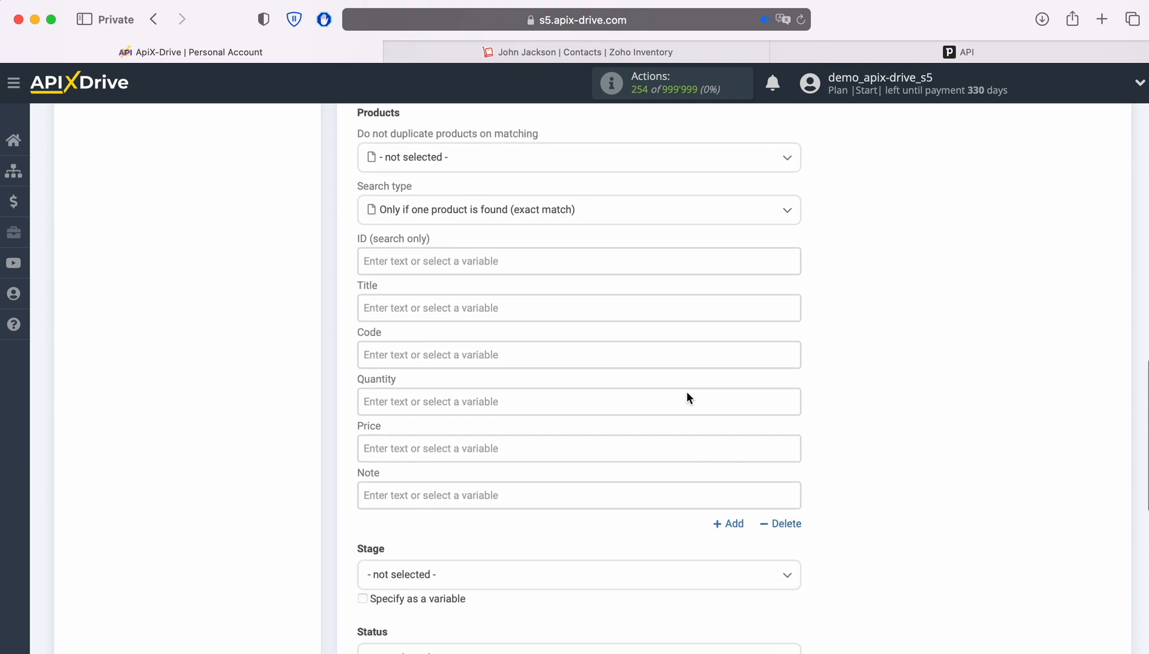
- Fill in the product as iPhone4S with quantity 1 and price 100
click(492, 308)
text(iPhone4S)
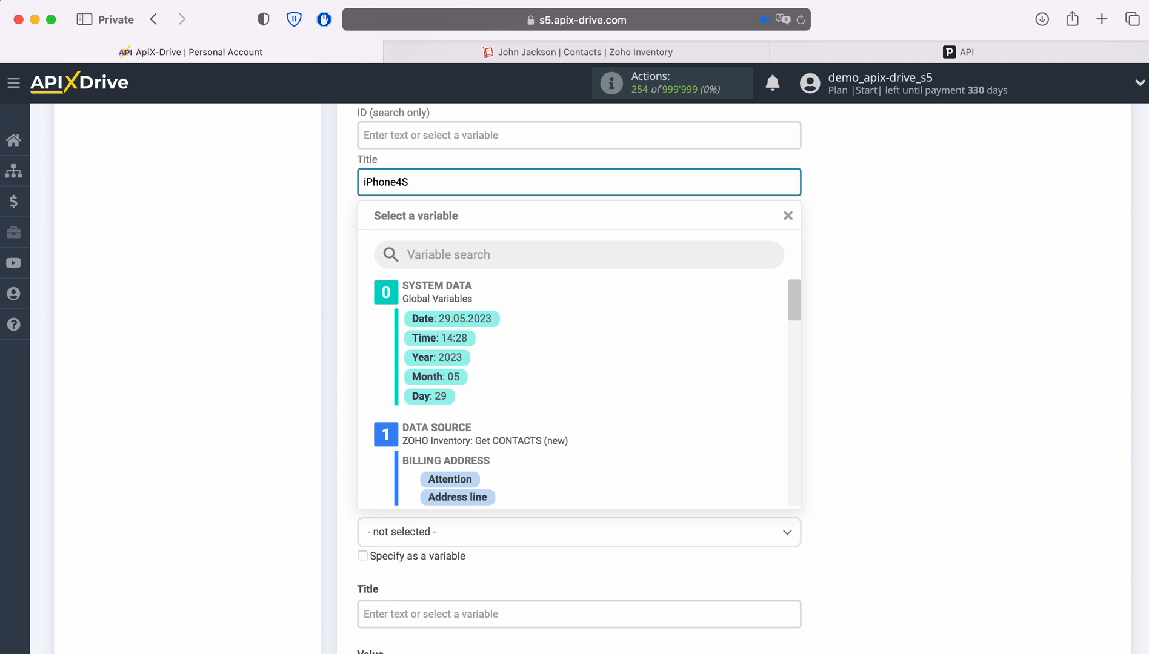
click(332, 332)
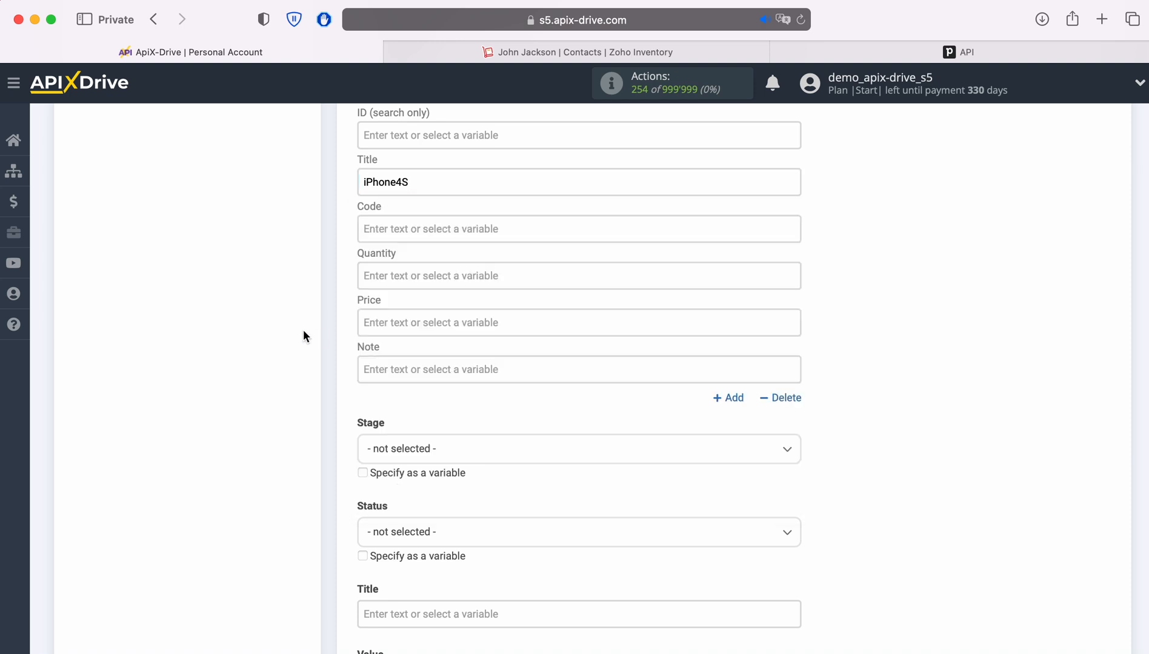
click(399, 284)
text(1)
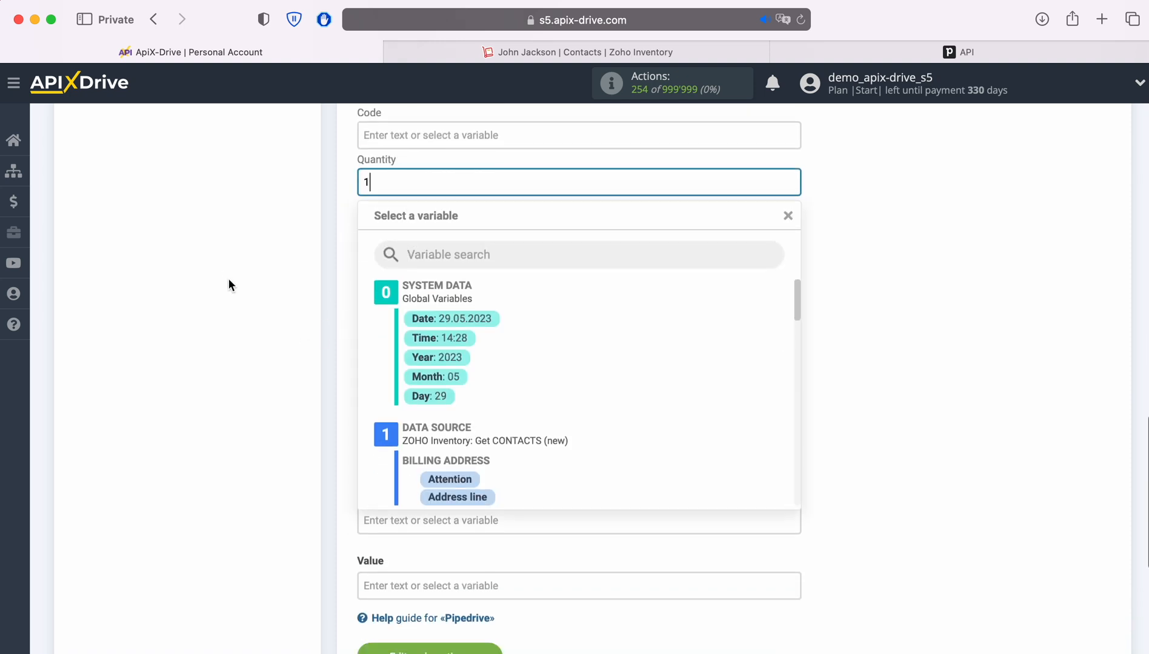
click(259, 279)
click(377, 226)
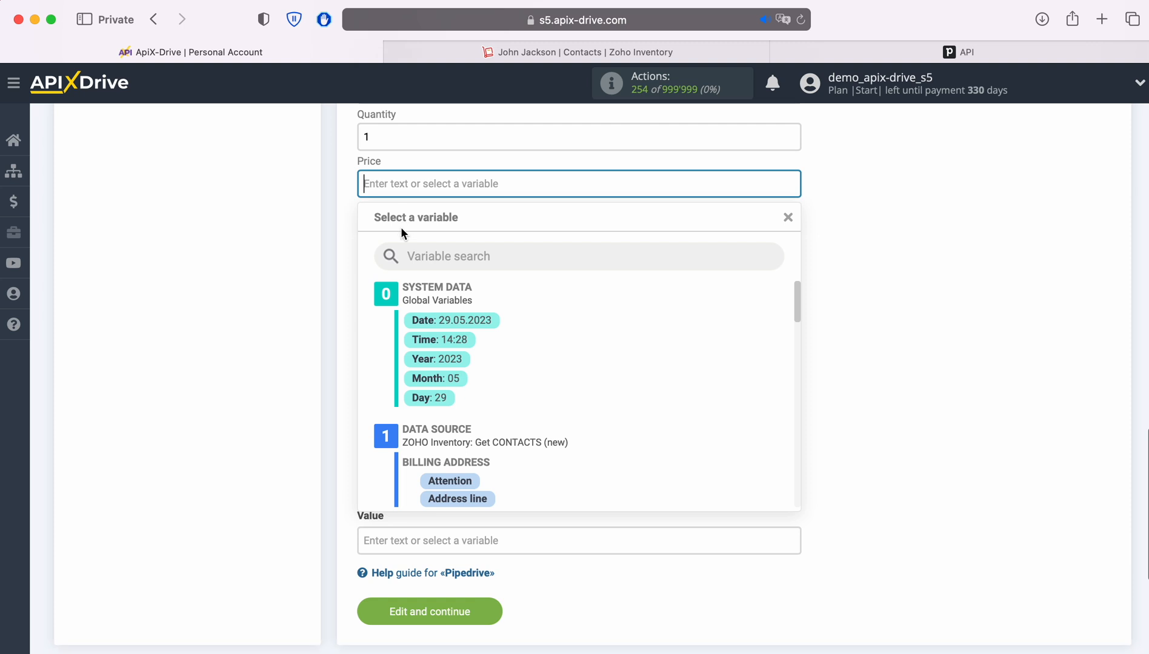
text(100)
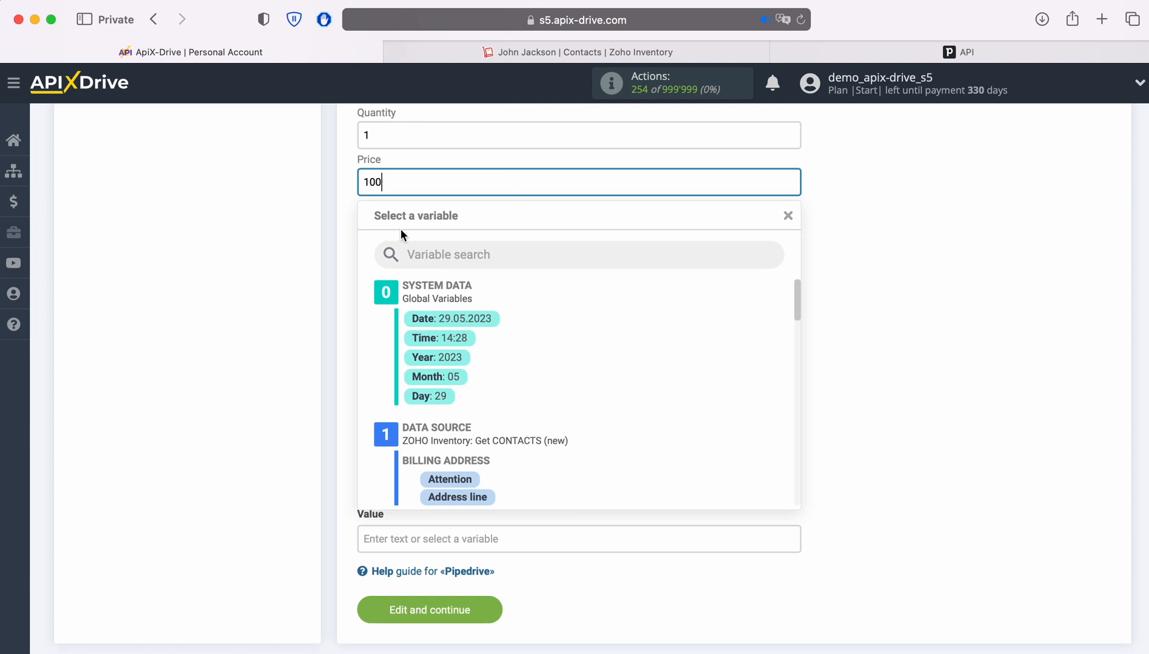
click(257, 294)
- Set the deal stage to Qualified and the status to Open
click(437, 309)
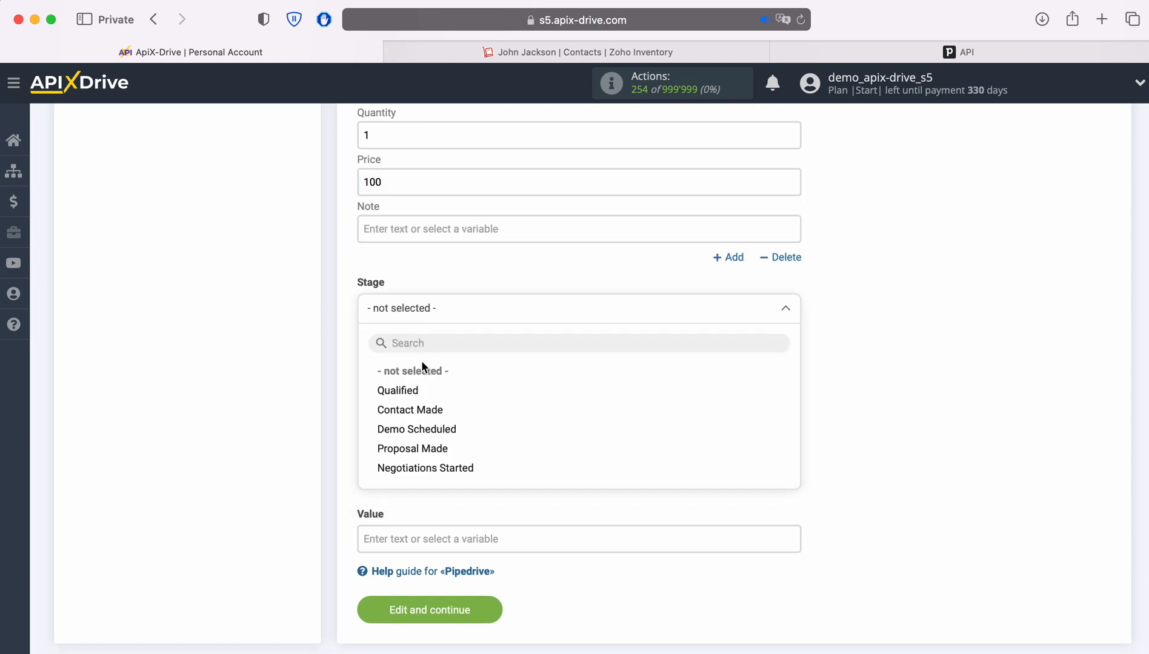
click(405, 391)
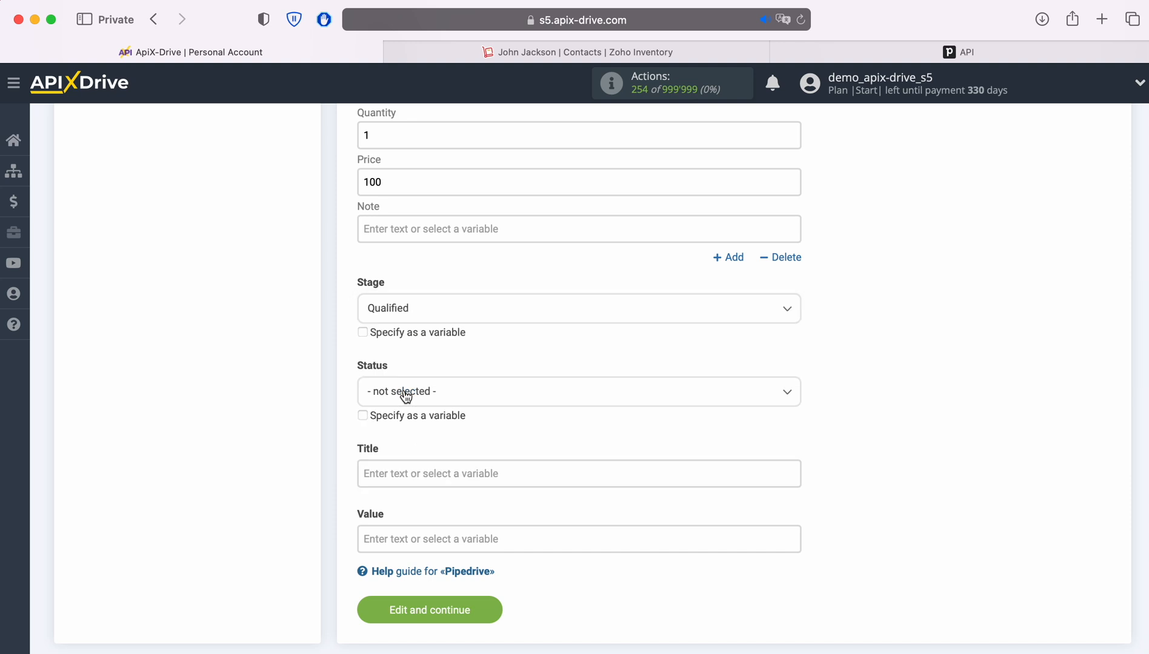
click(406, 393)
click(392, 473)
- Title the deal 'New Contact from Zoho Inventory' plus contact name, value 100, and save
click(393, 473)
text(New Contact from Zoho )
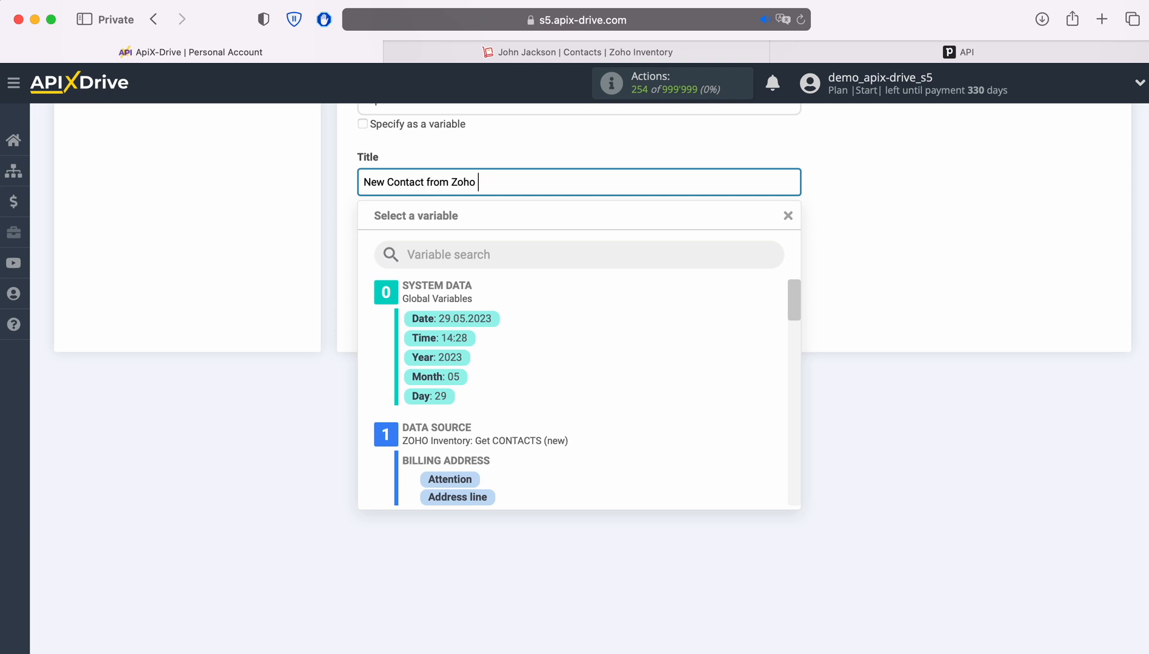
text(Inventory)
scroll(746, 360, down, 5)
scroll(738, 375, down, 3)
click(534, 402)
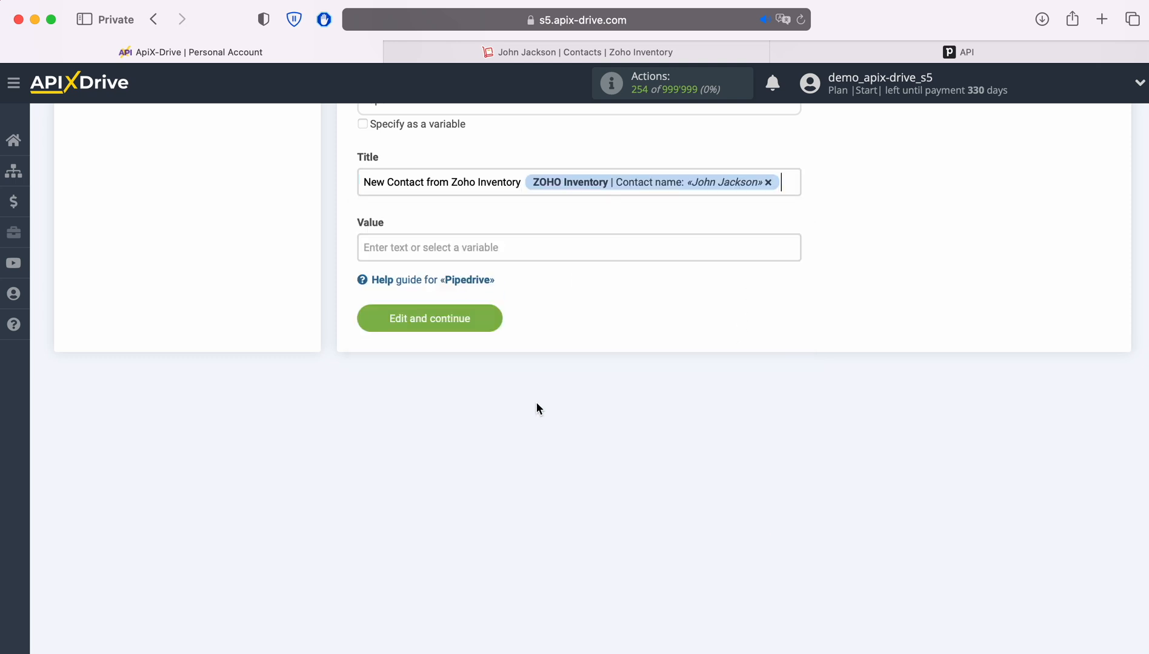
click(448, 246)
text(100)
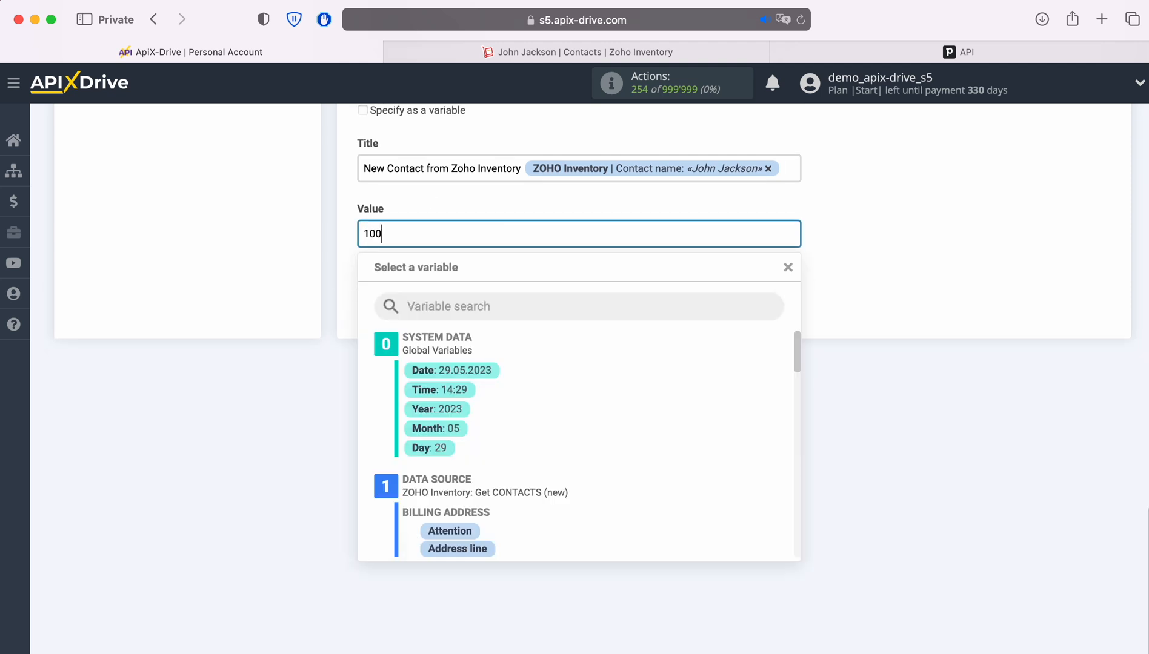
click(246, 255)
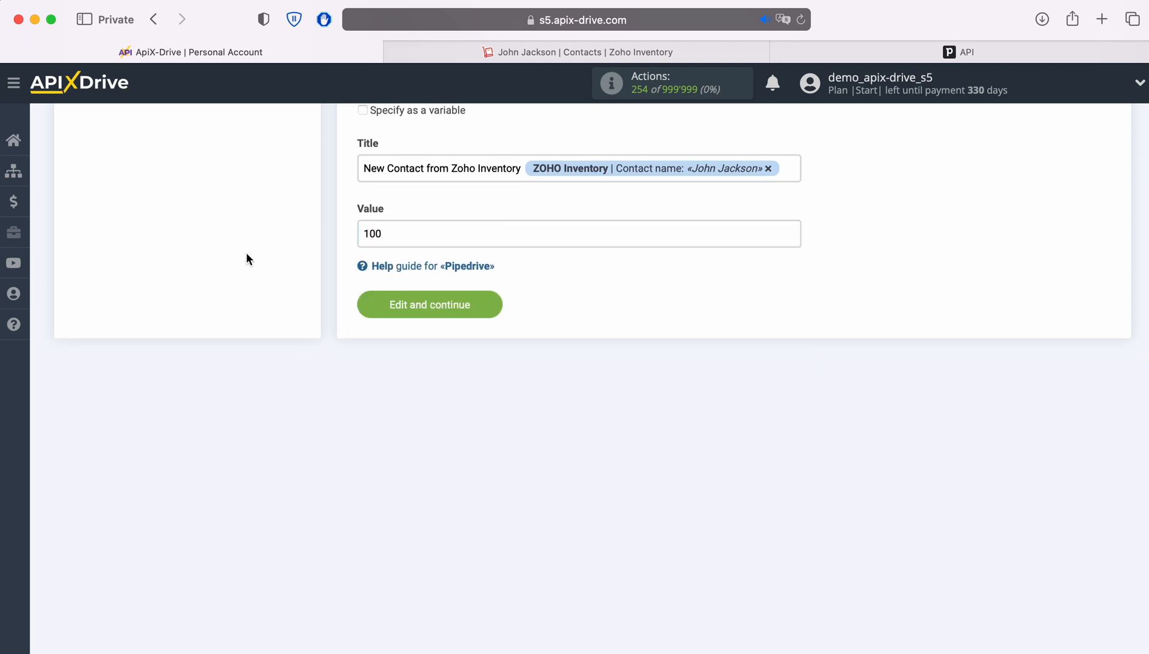
click(484, 306)
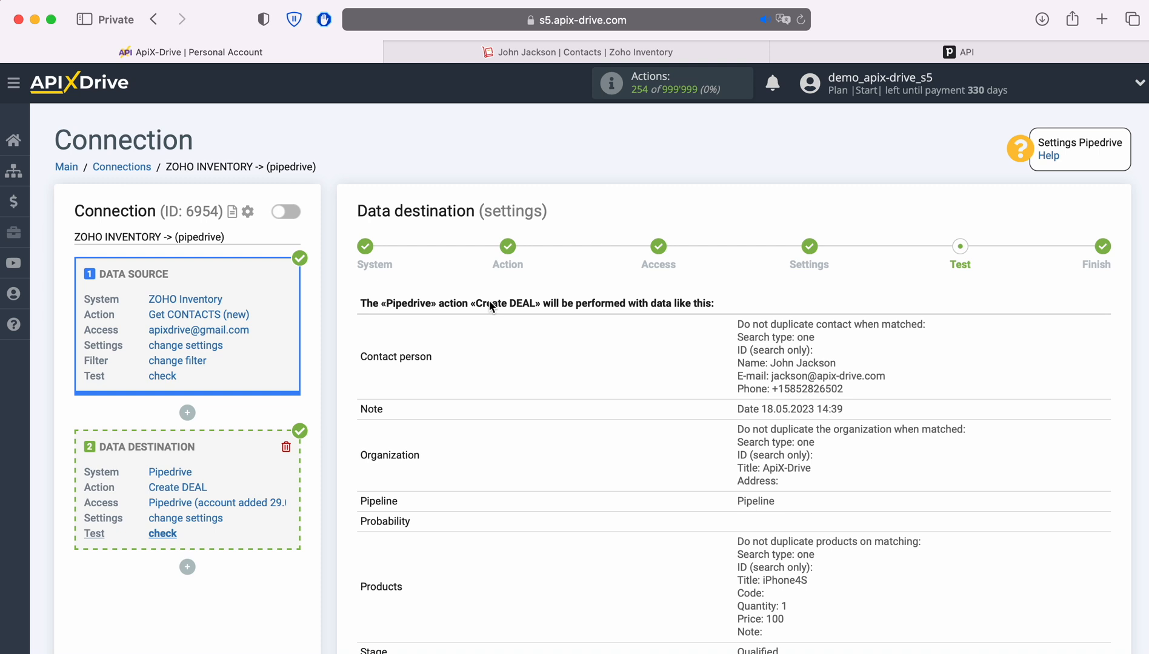
- Review the Create DEAL preview and send the test deal to Pipedrive
scroll(490, 305, down, 3)
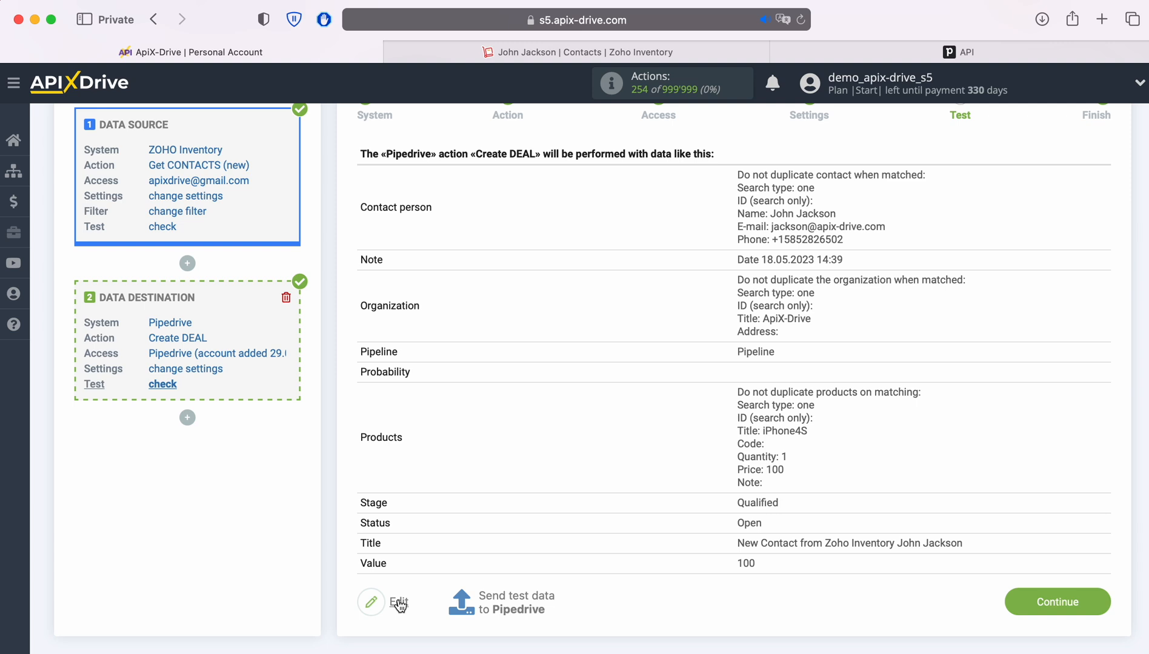
click(514, 600)
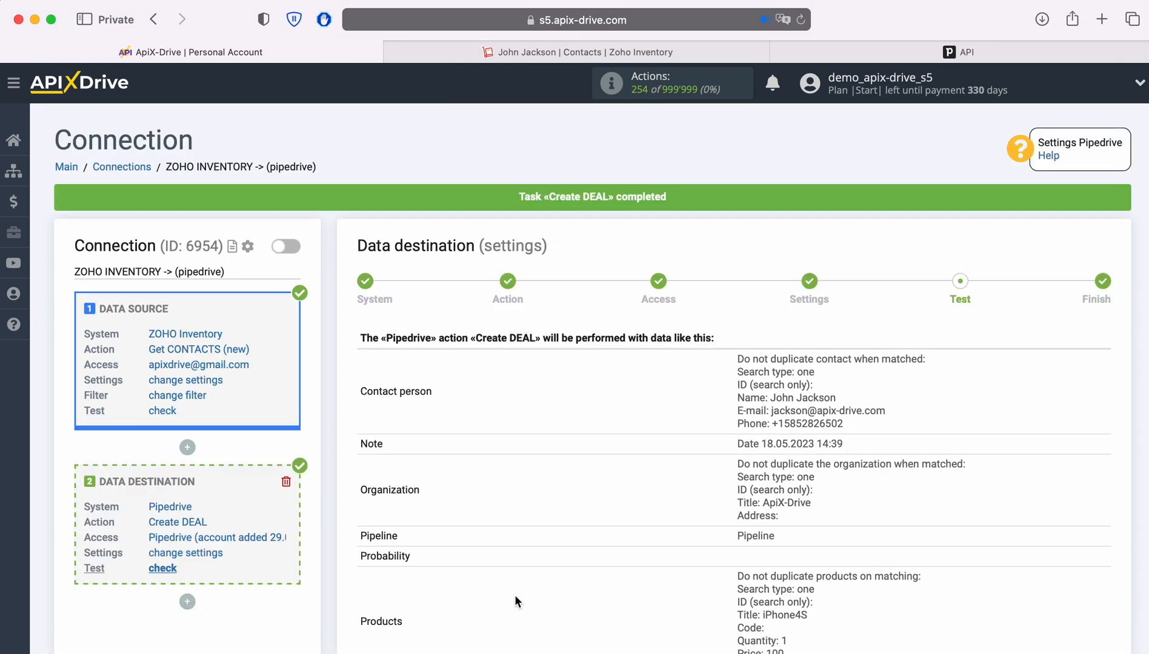
- Open the new Qualified deal in Pipedrive, review its details, then go back to ApiX-Drive
click(804, 51)
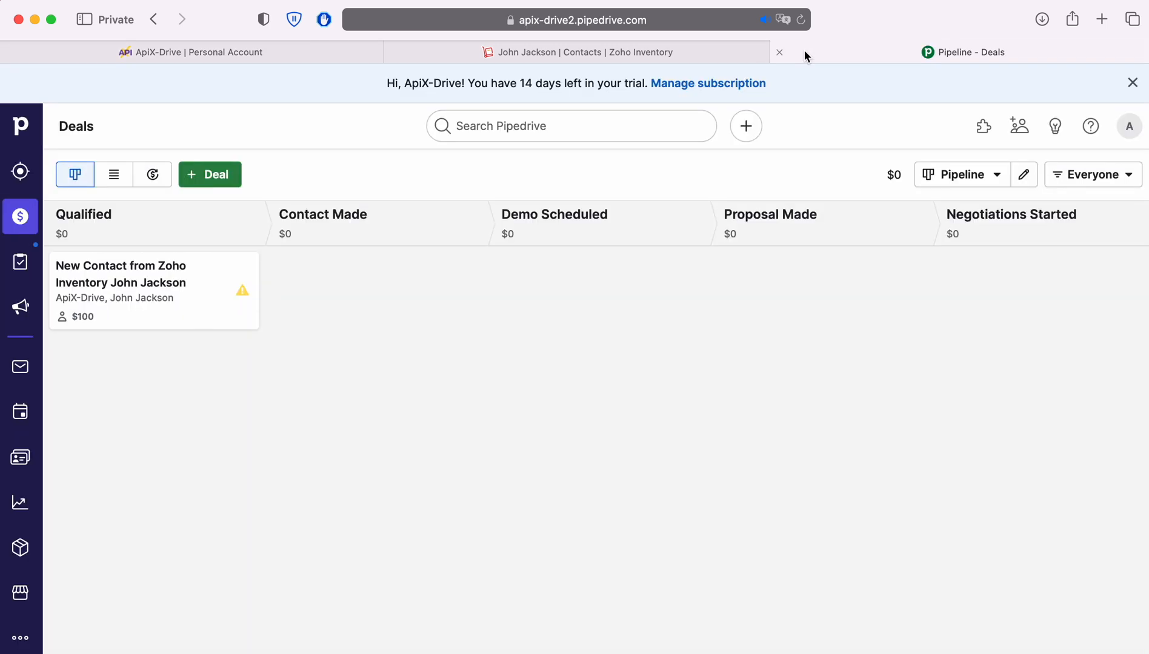
click(187, 267)
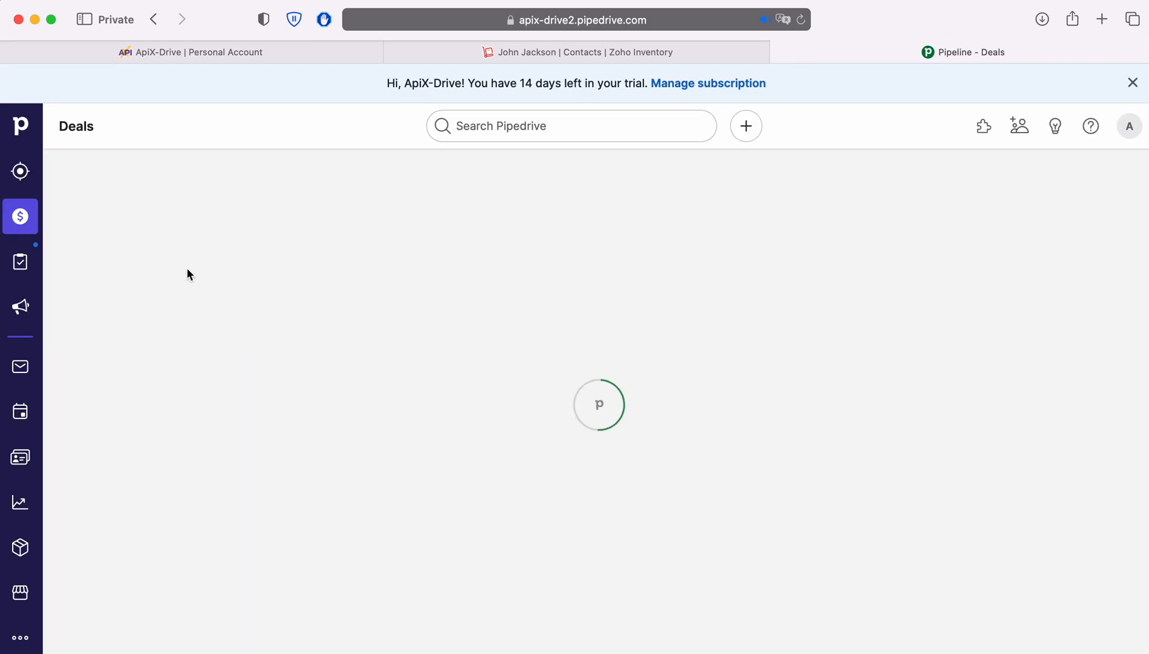
scroll(439, 430, down, 1)
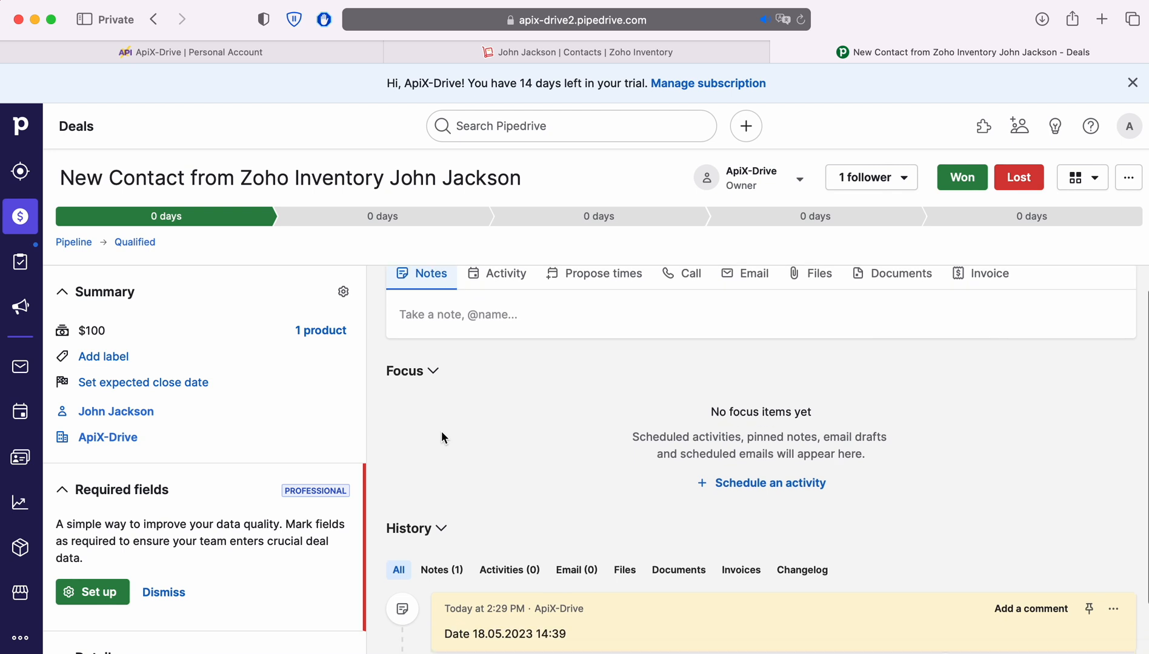
scroll(317, 428, down, 1)
scroll(316, 427, down, 7)
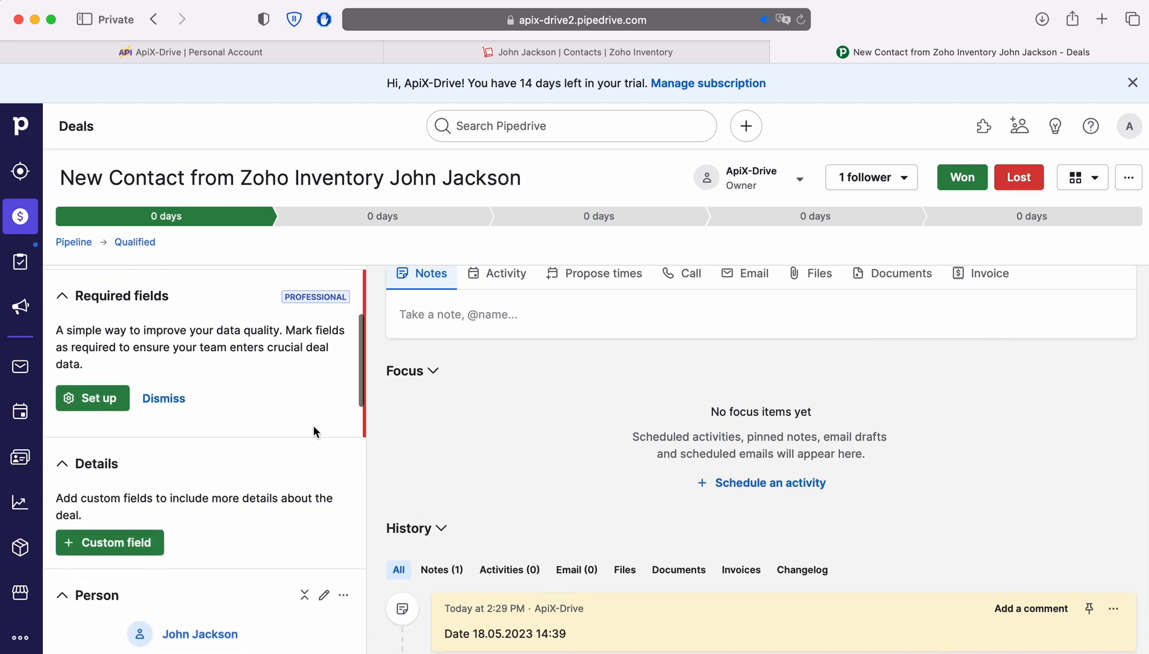
scroll(312, 430, down, 7)
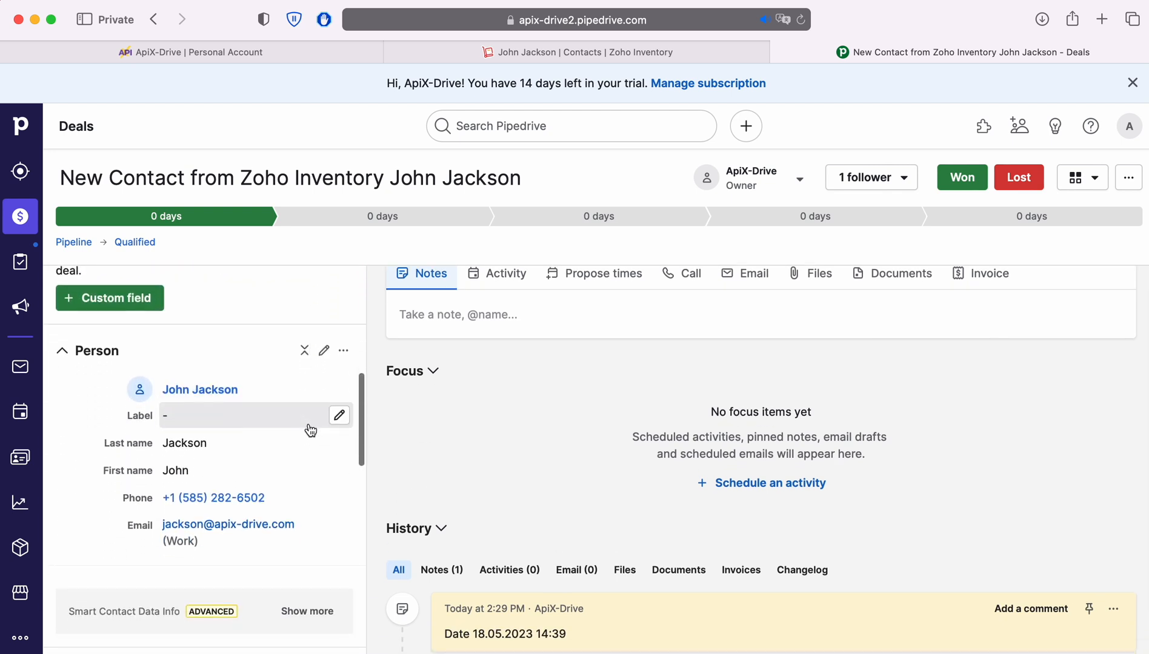
scroll(309, 424, down, 5)
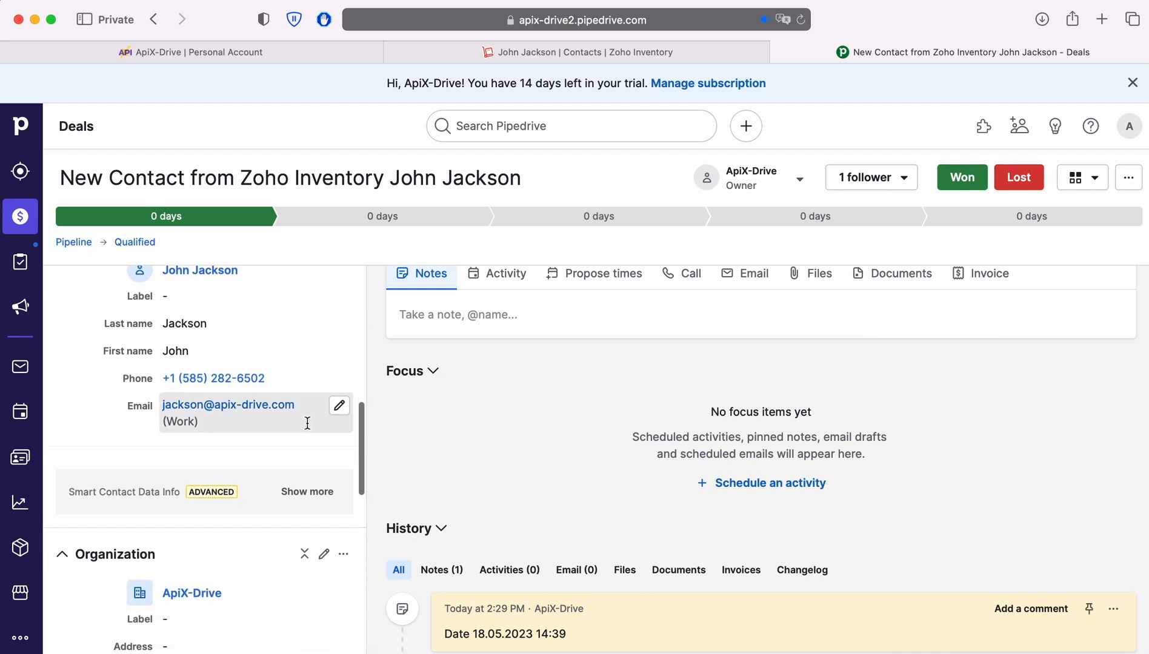
scroll(306, 422, down, 6)
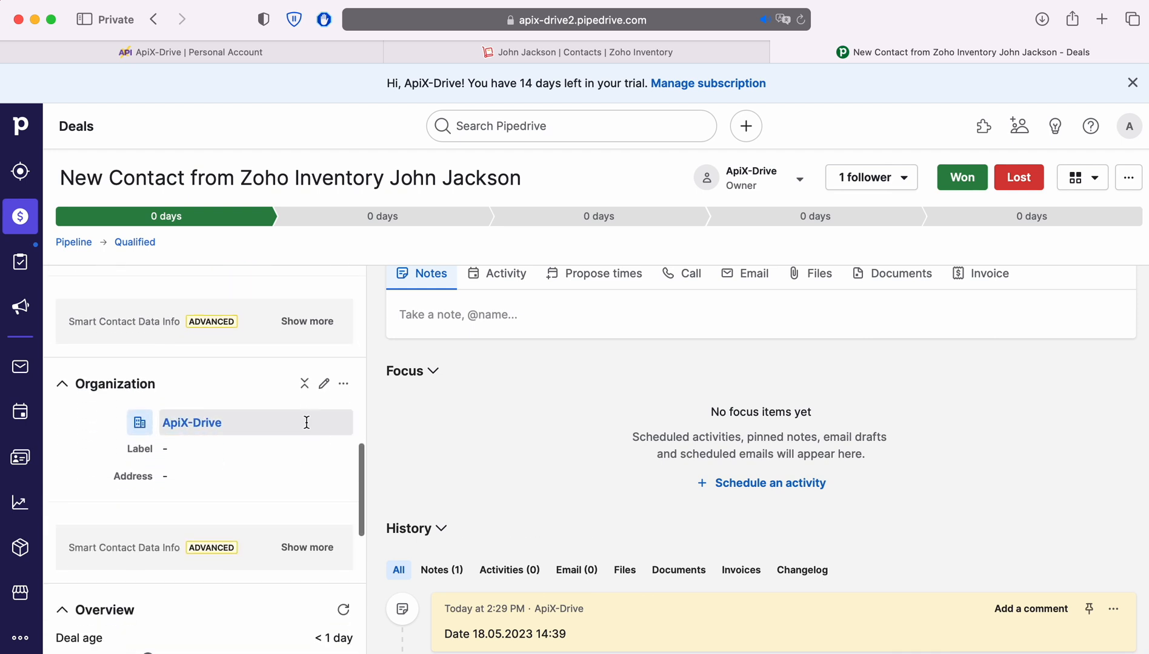
scroll(306, 421, down, 6)
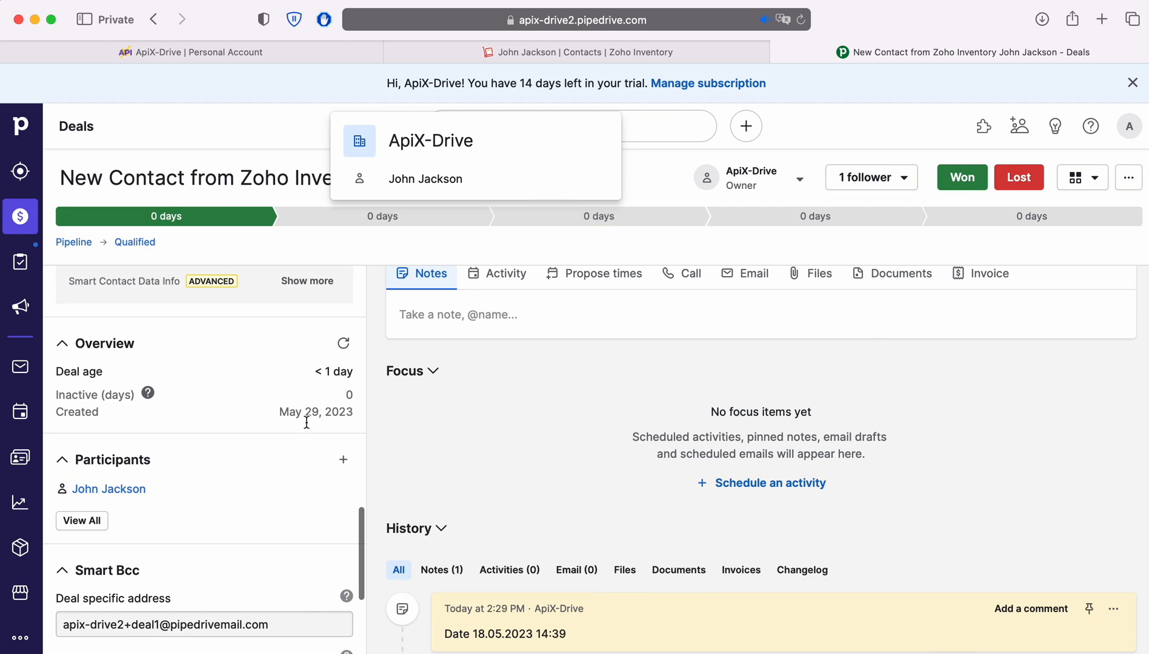
scroll(307, 424, up, 15)
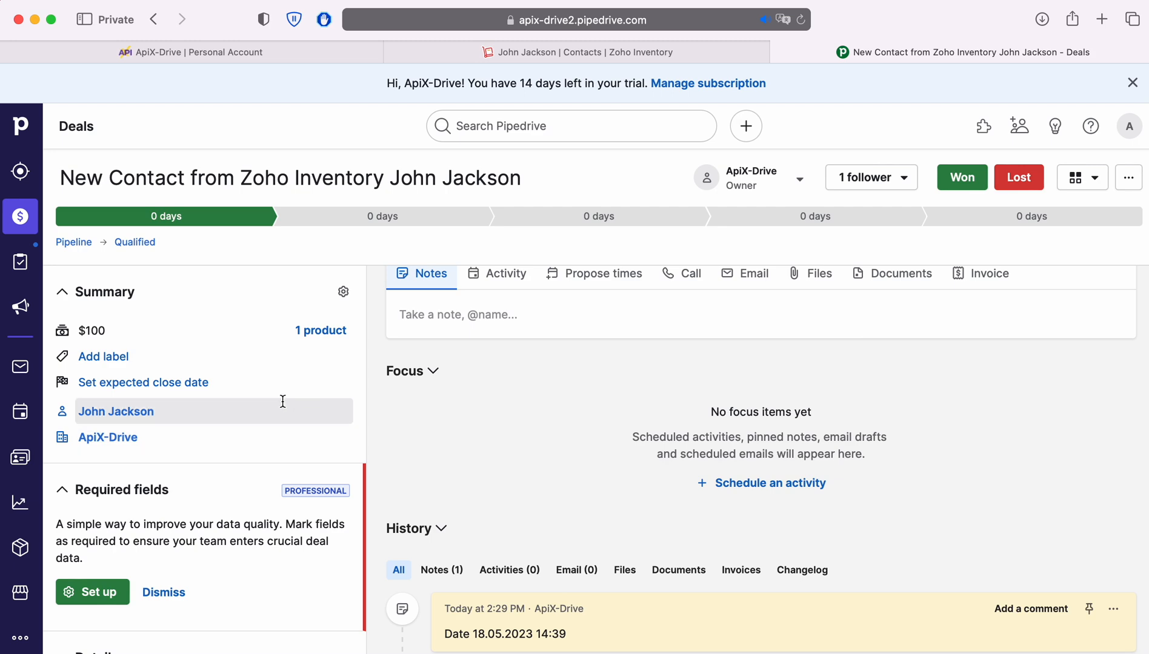
click(192, 45)
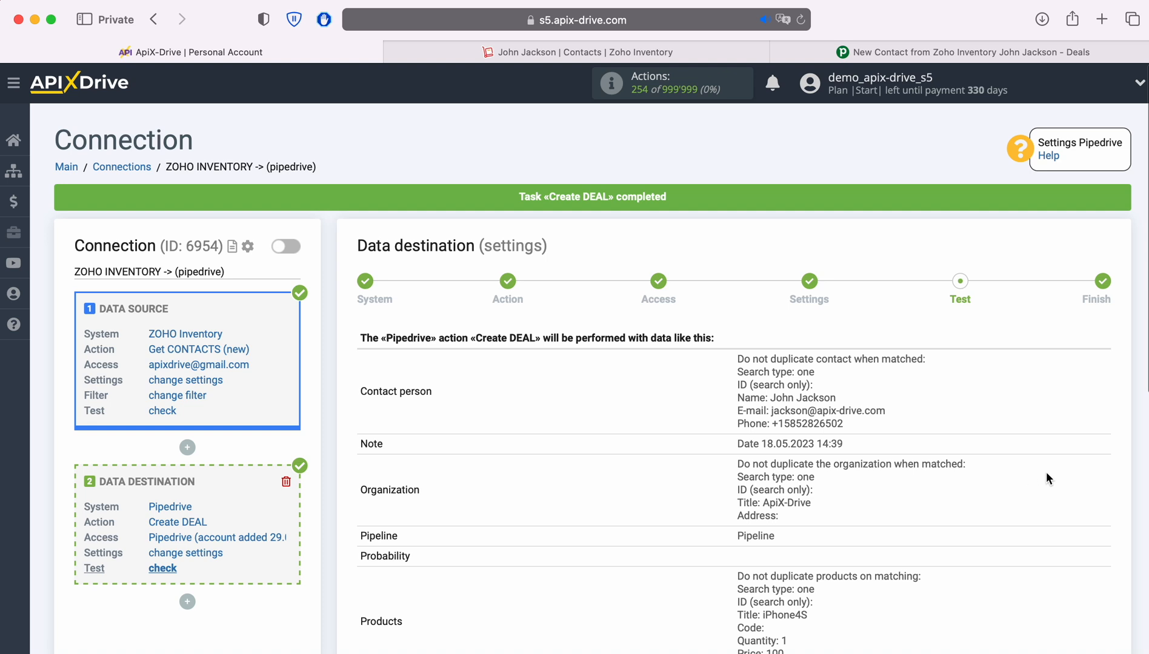
- Finish the Pipedrive destination setup and enable auto-update for the connection
scroll(1061, 474, down, 5)
click(1101, 568)
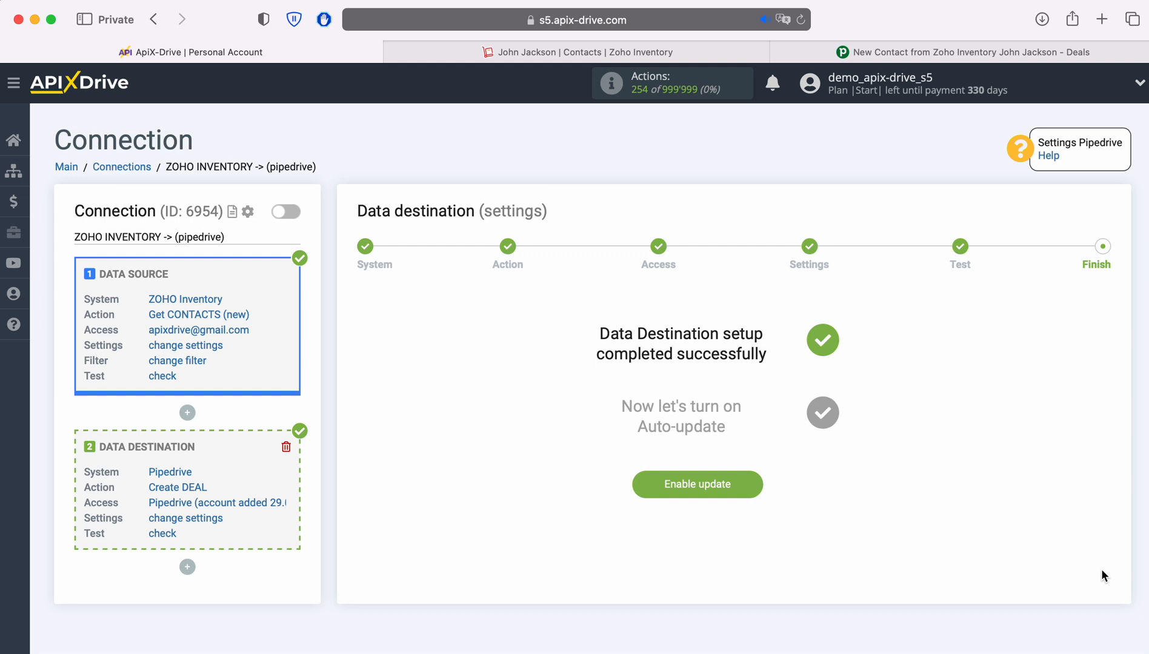
click(757, 482)
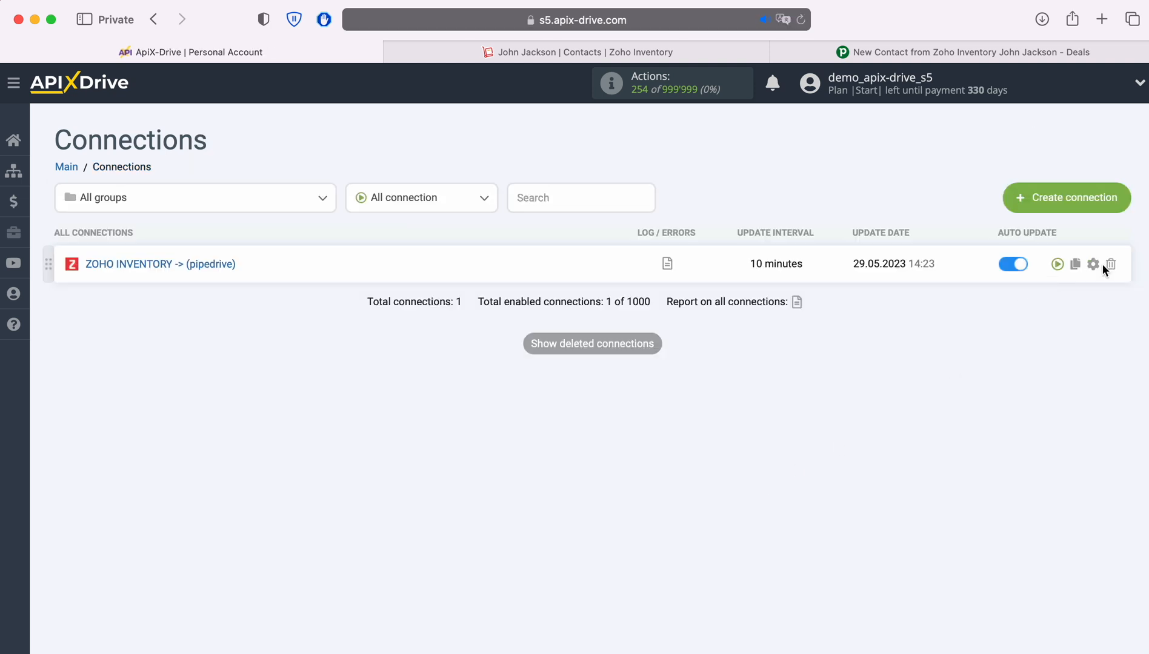
- Set the ZOHO INVENTORY -> pipedrive connection's update interval to 5 minutes
click(1092, 264)
click(627, 379)
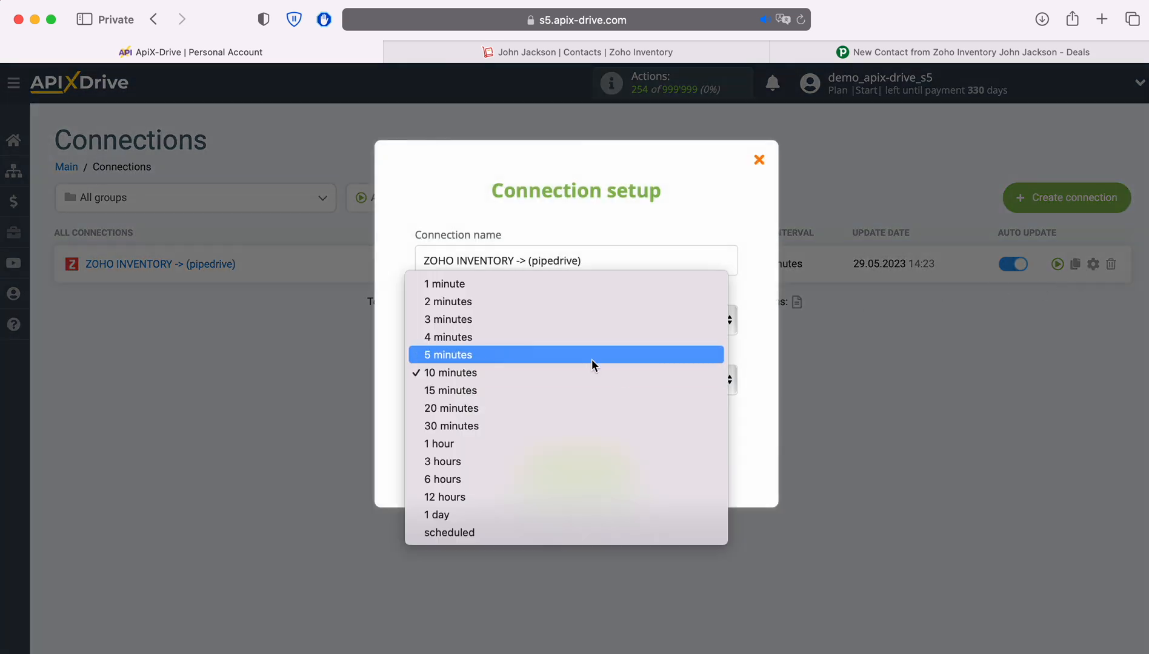
click(593, 356)
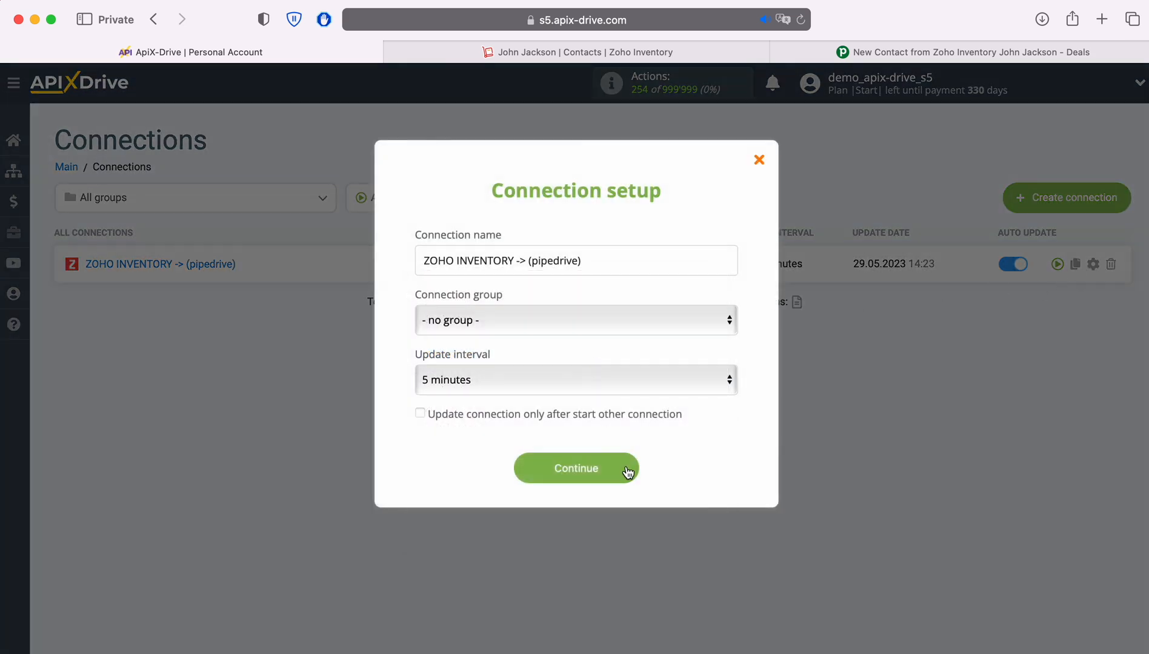
click(627, 472)
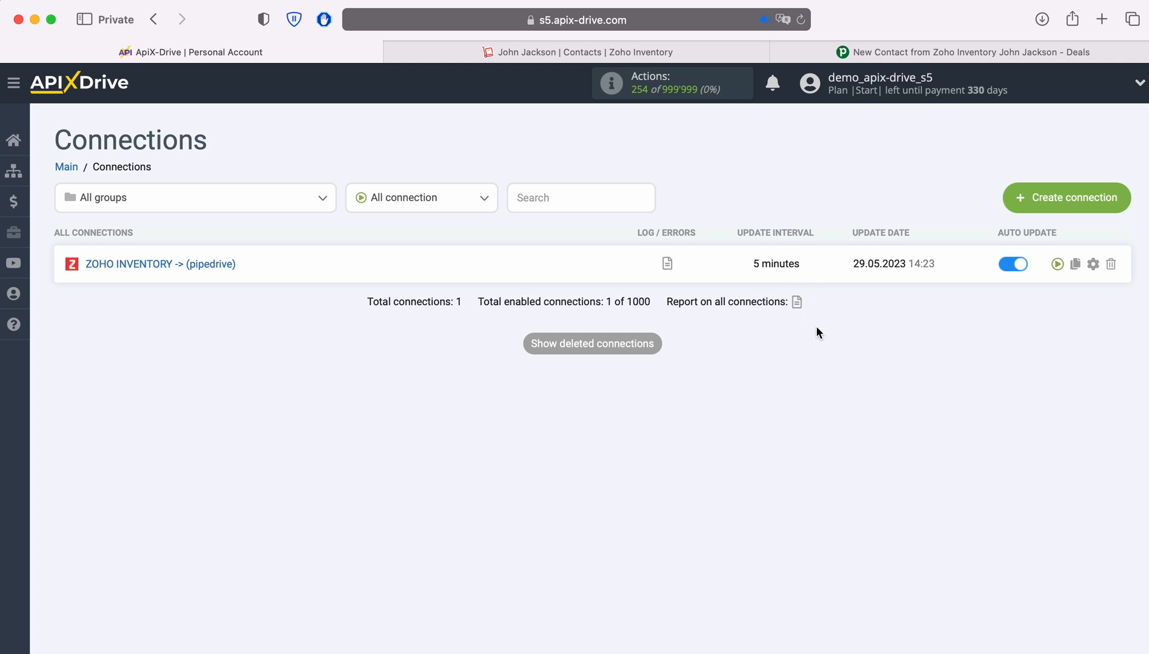